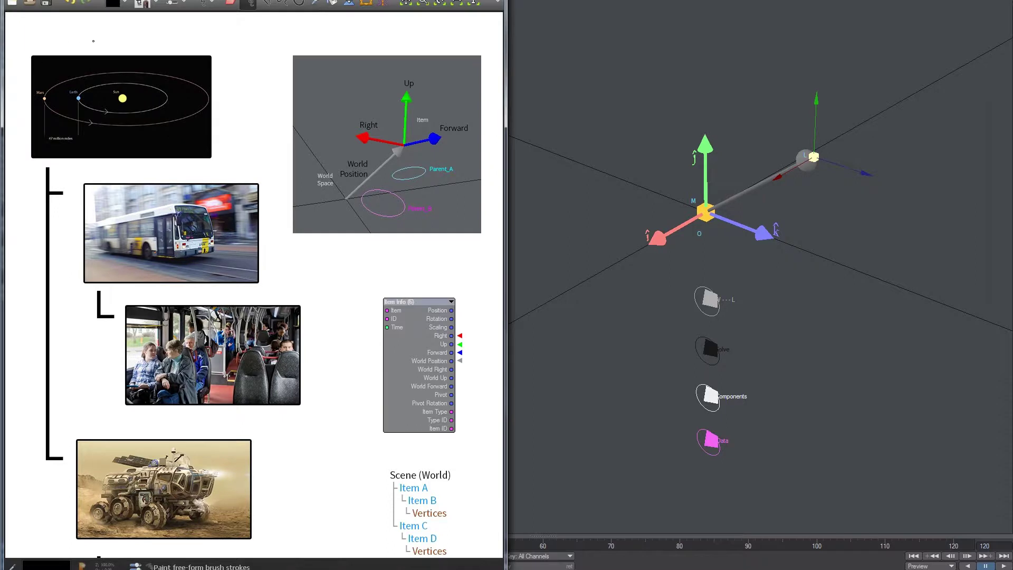
Step: Handwrite the label "Solar System" above the orbit diagram
left_click_drag(53, 34, 45, 45)
left_click_drag(59, 38, 69, 46)
left_click_drag(81, 40, 87, 41)
mouse_move(108, 33)
left_mouse_down()
mouse_move(101, 46)
mouse_move(116, 51)
left_mouse_up()
mouse_move(126, 41)
left_mouse_down()
mouse_move(117, 48)
mouse_move(126, 49)
left_mouse_up()
left_click_drag(130, 44, 159, 45)
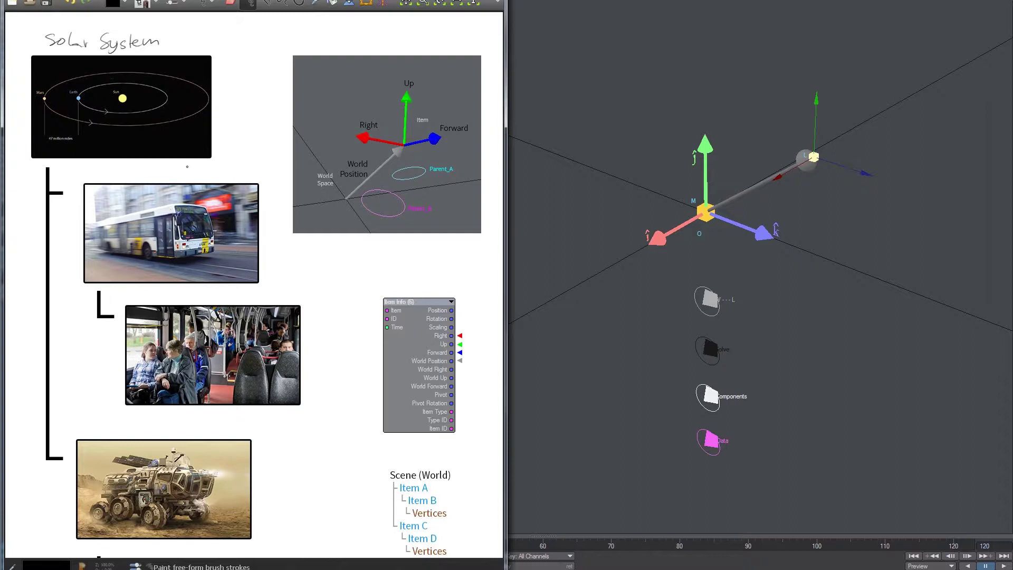
Step: Handwrite the label "Earth" above the street photo of the bus
left_click_drag(90, 169, 90, 178)
left_click_drag(91, 169, 101, 166)
left_click_drag(92, 173, 106, 178)
left_click_drag(104, 174, 119, 174)
left_click_drag(123, 168, 127, 172)
left_click_drag(131, 166, 131, 178)
left_click_drag(131, 174, 137, 179)
Step: Handwrite the label "Bus" above the photo of the seated passengers
left_click_drag(129, 290, 129, 302)
left_click_drag(129, 290, 130, 303)
left_click_drag(145, 294, 154, 302)
Step: Handwrite the label "Mars" above the desert vehicle picture, redoing the first strokes
scroll(136, 291, "down", 5)
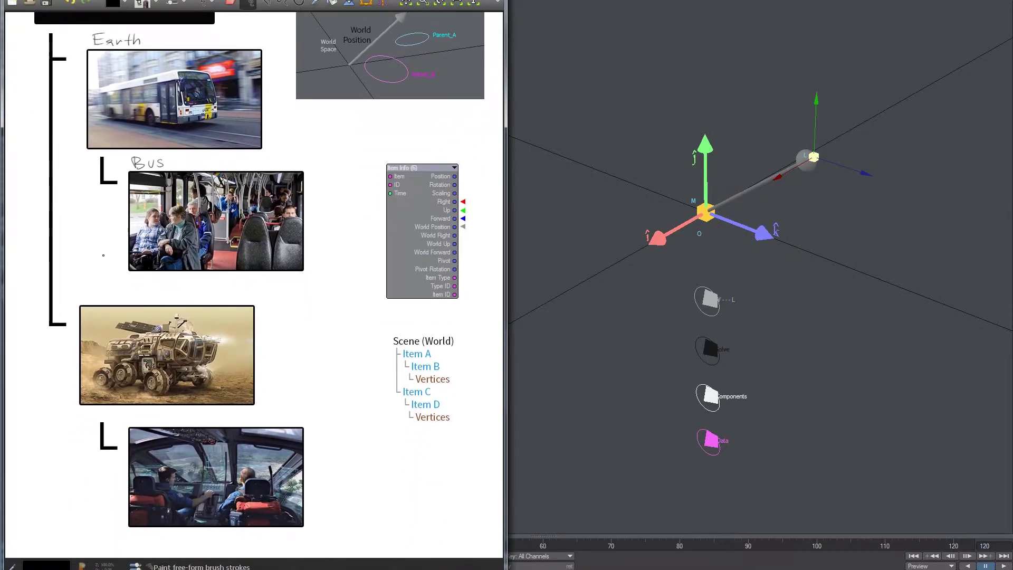
mouse_move(91, 286)
left_mouse_down()
mouse_move(92, 299)
mouse_move(136, 294)
mouse_move(104, 296)
left_mouse_up()
key("ctrl+z")
key("ctrl+z")
key("ctrl+z")
key("ctrl+z")
key("ctrl+z")
left_click_drag(110, 293, 124, 295)
mouse_move(132, 294)
left_mouse_down()
mouse_move(100, 272)
mouse_move(86, 276)
left_mouse_up()
key("ctrl+z")
mouse_move(428, 179)
left_mouse_down("shift")
mouse_move(464, 179)
mouse_move(465, 196)
left_mouse_up("shift")
key("ctrl+z")
key("ctrl+z")
key("ctrl+z")
left_click_drag(128, 275, 108, 272)
key("ctrl+z")
scroll(428, 201, "up", 2)
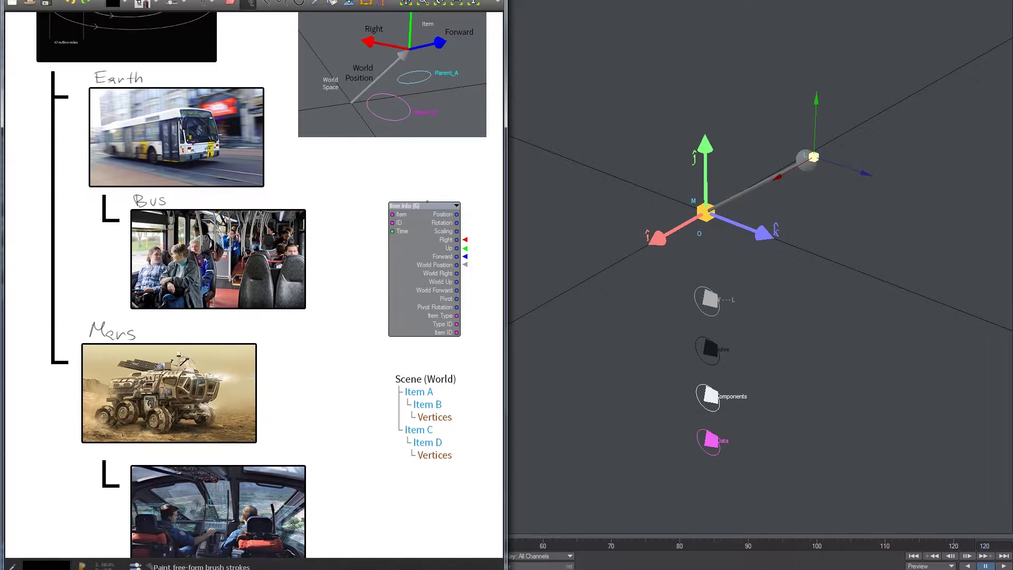
mouse_move(108, 112)
left_mouse_down()
mouse_move(193, 150)
mouse_move(153, 106)
left_mouse_up()
key("ctrl+z")
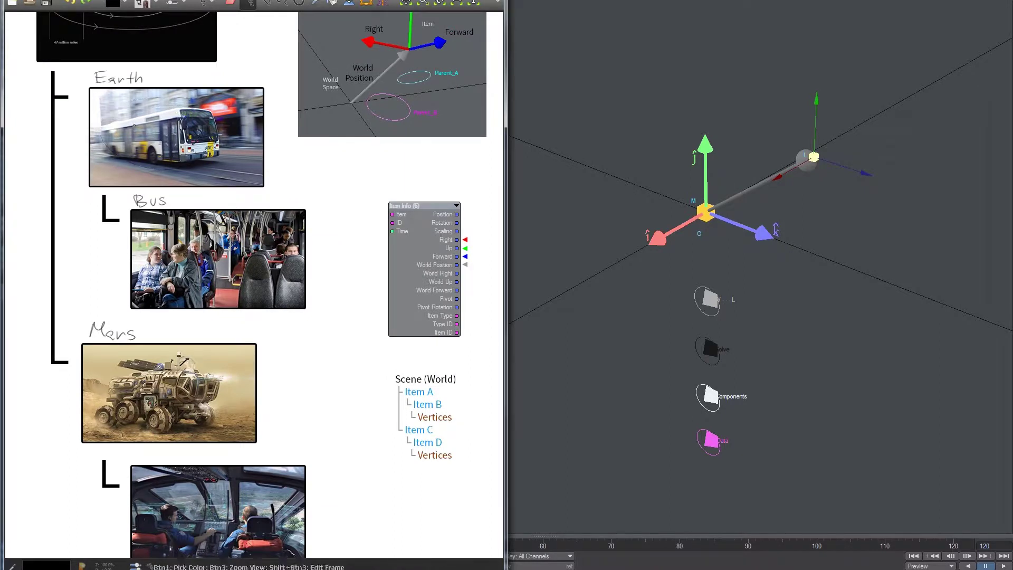
left_click_drag(92, 86, 145, 85, "shift")
key("ctrl+z")
Step: Handwrite the label "Rover" above the vehicle cockpit picture
scroll(65, 373, "down", 6)
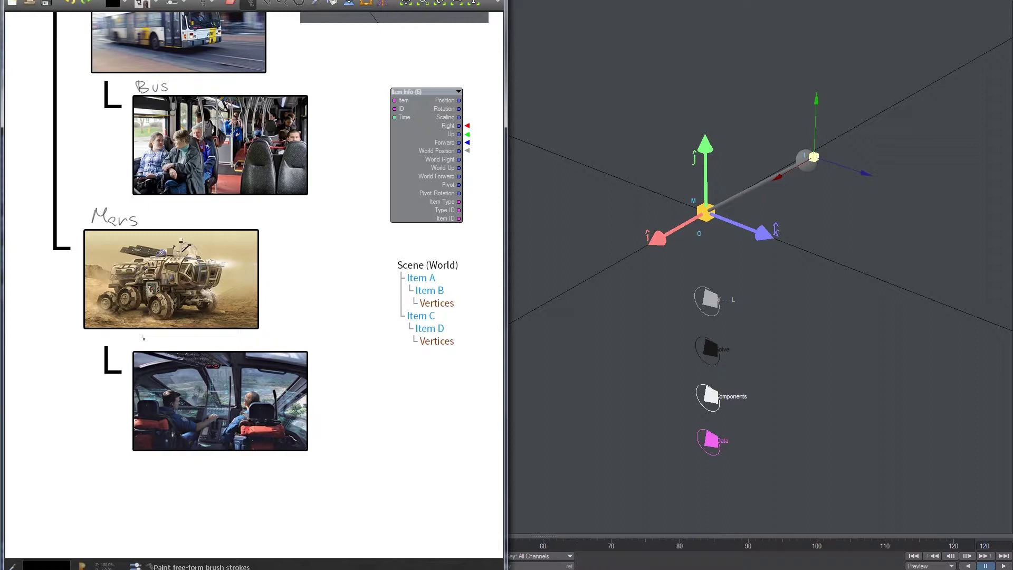
left_click_drag(144, 341, 183, 345)
Step: Try drawing a curved arrow from the bus passengers photo up to the solar system diagram
mouse_move(328, 134)
middle_mouse_down()
mouse_move(304, 220)
mouse_move(322, 265)
mouse_move(334, 236)
middle_mouse_up()
left_click_drag(441, 205, 480, 206, "shift")
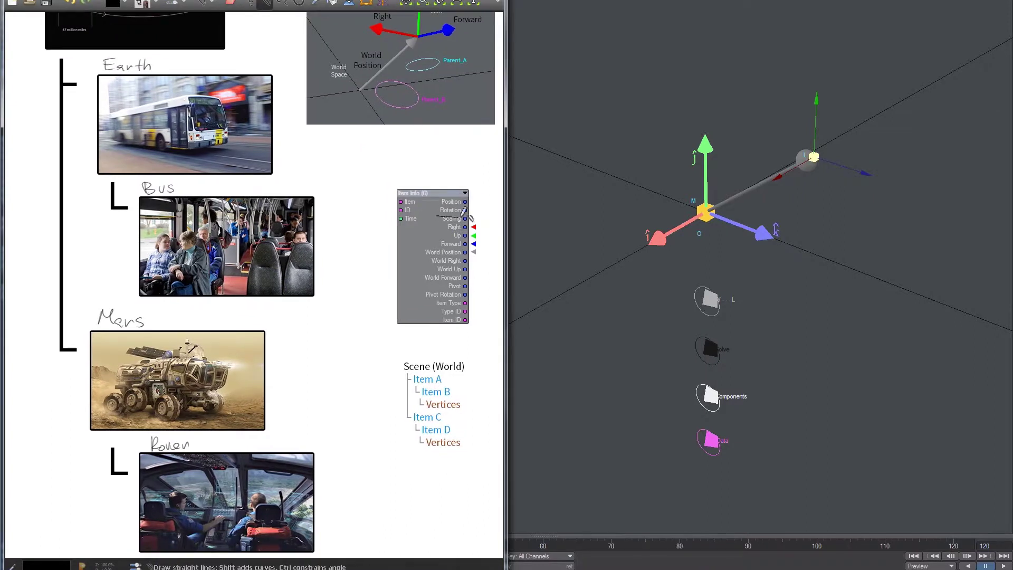
key("ctrl+z")
middle_click_drag(169, 51, 170, 151)
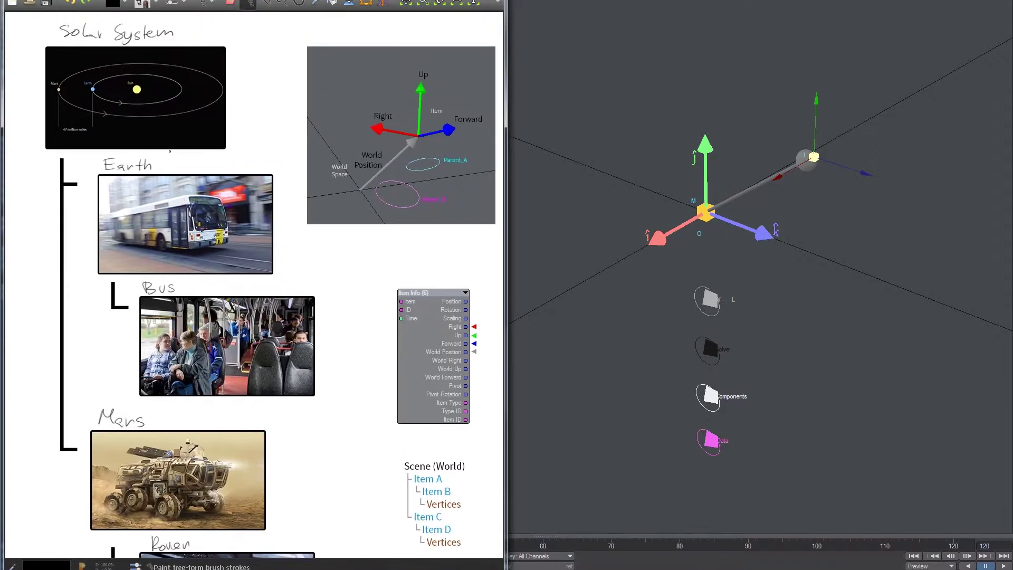
mouse_move(105, 345)
middle_mouse_down()
mouse_move(99, 298)
mouse_move(109, 368)
middle_mouse_up()
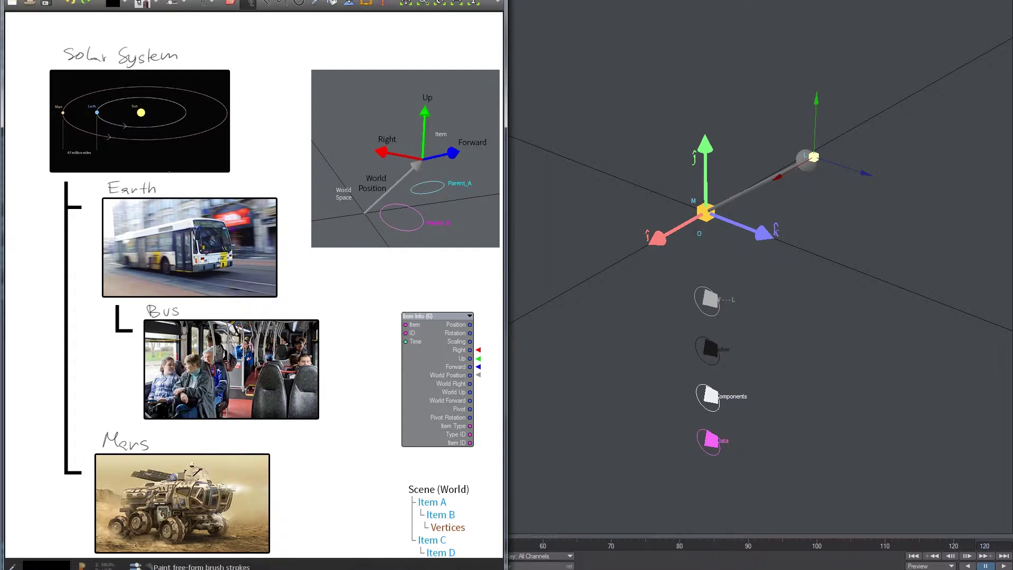
mouse_move(128, 368)
left_mouse_down()
mouse_move(18, 291)
mouse_move(8, 182)
left_mouse_up()
key("ctrl+z")
mouse_move(137, 360)
left_mouse_down()
mouse_move(67, 327)
mouse_move(24, 165)
mouse_move(43, 156)
left_mouse_up()
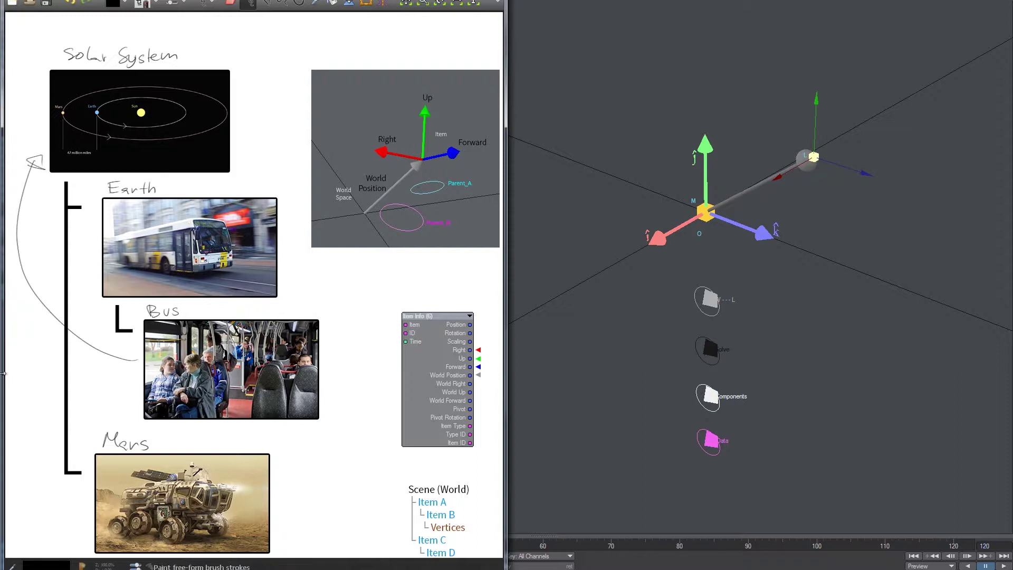
key("ctrl+z")
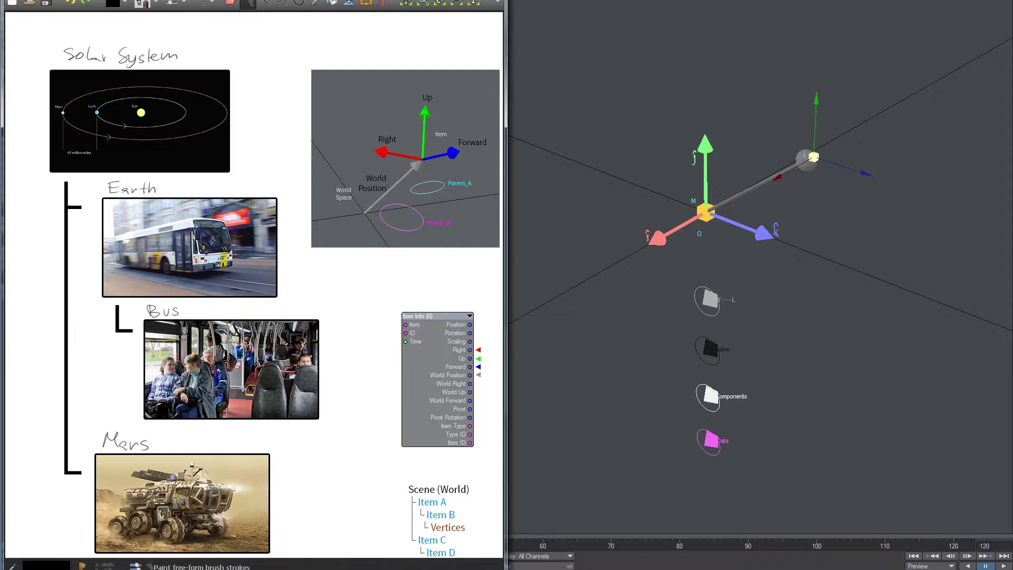
mouse_move(123, 42)
left_mouse_down()
mouse_move(40, 62)
mouse_move(82, 75)
left_mouse_up()
scroll(55, 325, "down", 1)
scroll(55, 324, "down", 1)
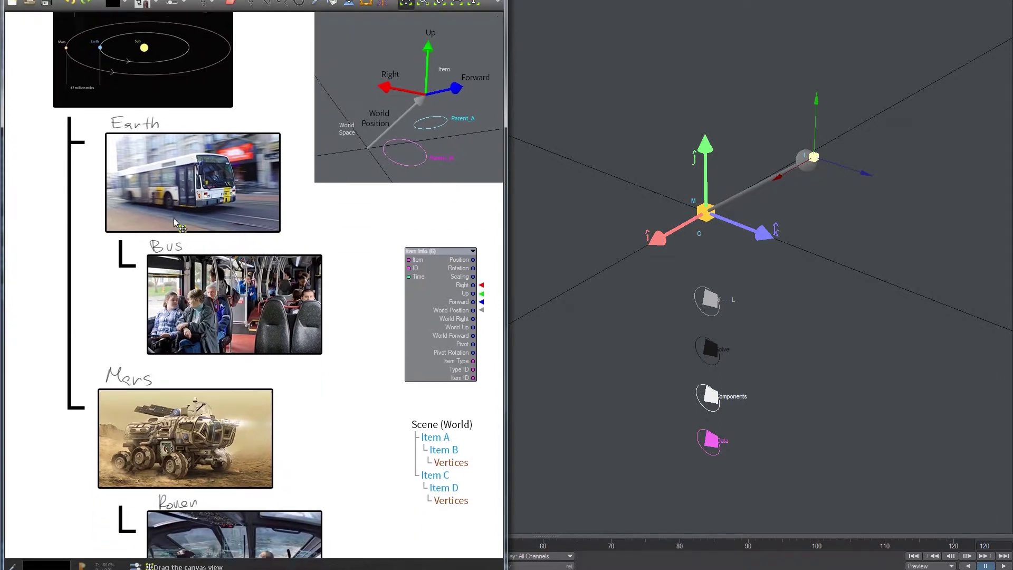
middle_click_drag(192, 313, 175, 309)
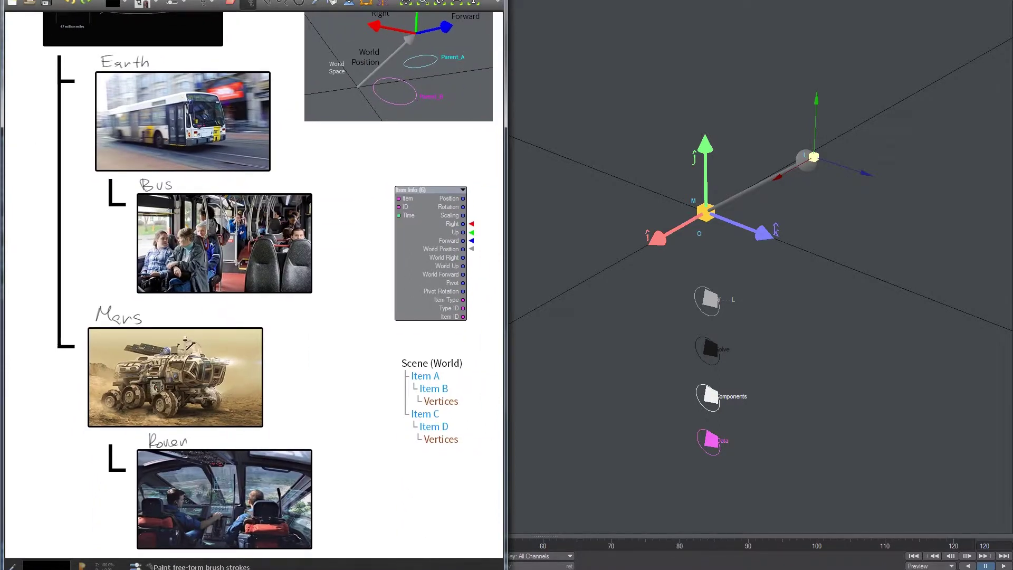
left_click(867, 253)
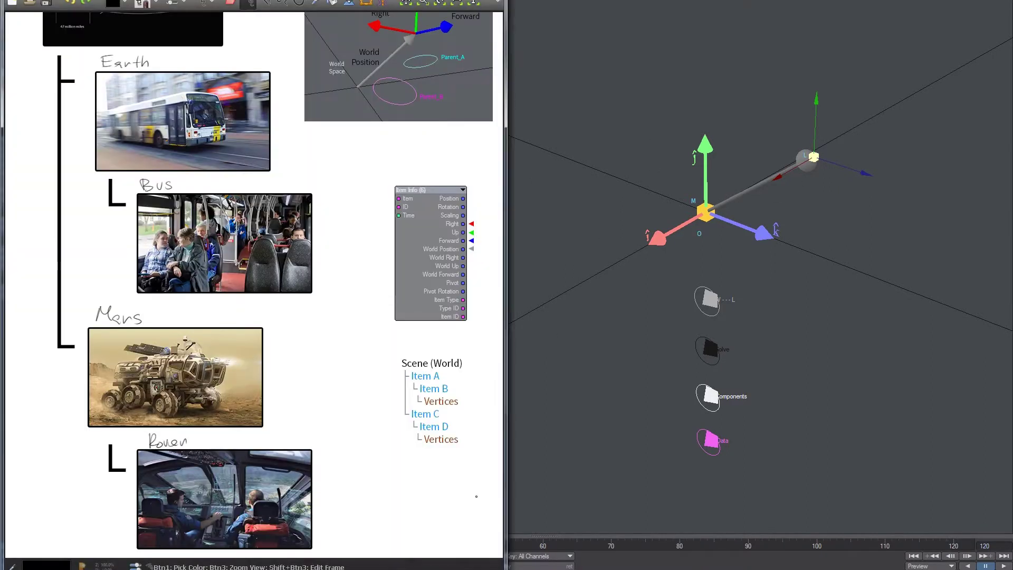
key("alt+Tab")
mouse_move(457, 347)
left_mouse_down()
mouse_move(452, 468)
mouse_move(401, 352)
left_mouse_up()
key("ctrl+z")
left_click_drag(453, 399, 438, 419)
key("ctrl+z")
key("ctrl+z")
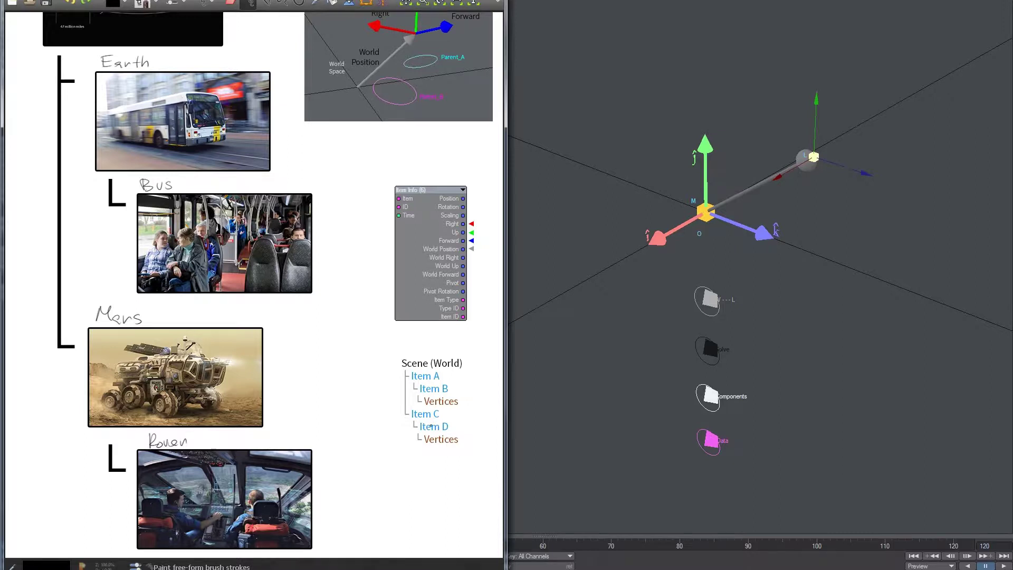
left_click_drag(451, 395, 422, 433)
key("ctrl+z")
key("ctrl+z")
middle_click_drag(204, 392, 202, 316)
key("b")
mouse_move(168, 359)
middle_mouse_down()
mouse_move(145, 495)
mouse_move(177, 399)
mouse_move(158, 463)
middle_mouse_up()
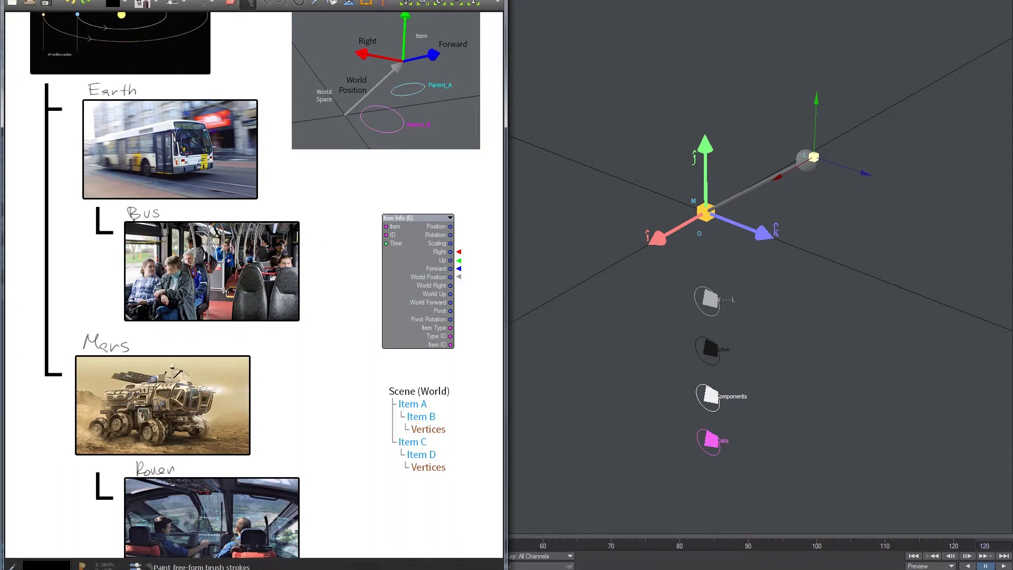
left_click_drag(157, 268, 182, 252)
key("ctrl+z")
Step: Handwrite "Pass x Bus" above the far end of the bus passengers photo
left_click_drag(275, 201, 273, 213)
left_click_drag(273, 201, 287, 212)
mouse_move(293, 205)
left_mouse_down()
mouse_move(289, 212)
mouse_move(310, 213)
left_mouse_up()
left_click_drag(327, 199, 327, 213)
mouse_move(327, 200)
left_mouse_down()
mouse_move(328, 212)
mouse_move(351, 212)
left_mouse_up()
Step: Circle the bus passengers and the sun's inner orbit in red and link them with a curved line
middle_click_drag(357, 210, 445, 310)
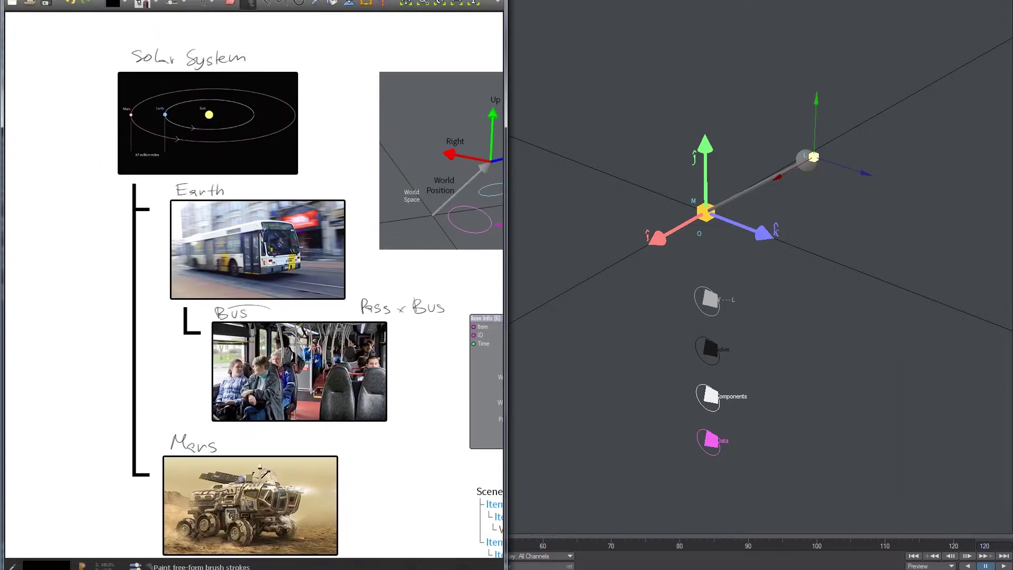
key("x")
mouse_move(267, 353)
left_mouse_down()
mouse_move(289, 422)
mouse_move(248, 352)
mouse_move(332, 263)
left_mouse_up()
key("ctrl+z")
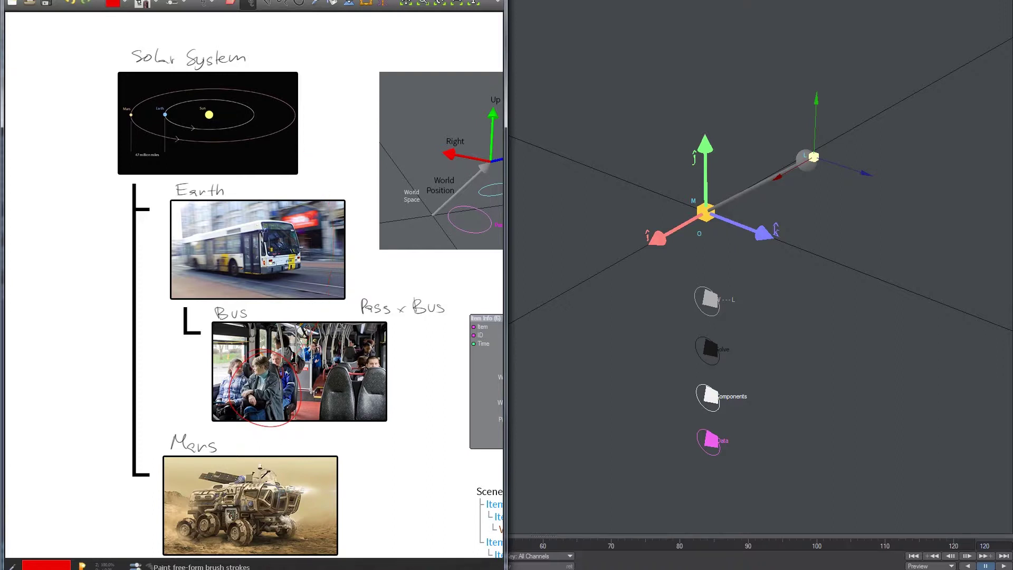
mouse_move(331, 322)
left_mouse_down()
mouse_move(260, 138)
mouse_move(185, 112)
mouse_move(248, 118)
left_mouse_up()
Step: Draw a red curved arrow from the solar system diagram down to the rover cockpit picture
scroll(176, 273, "down", 3)
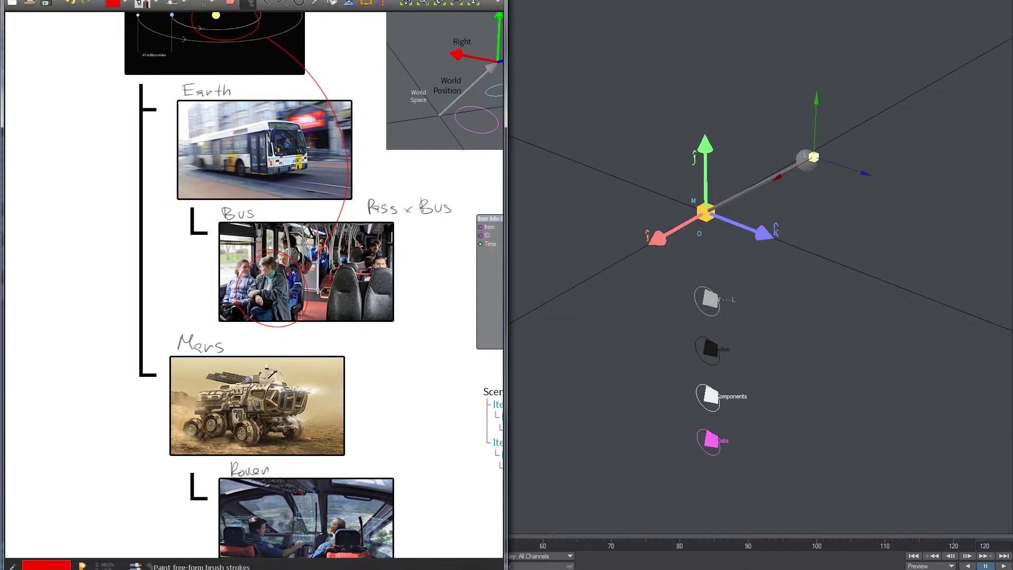
scroll(267, 92, "up", 1)
middle_click_drag(243, 168, 227, 202)
mouse_move(173, 48)
middle_mouse_down()
mouse_move(162, 68)
mouse_move(174, 63)
middle_mouse_up()
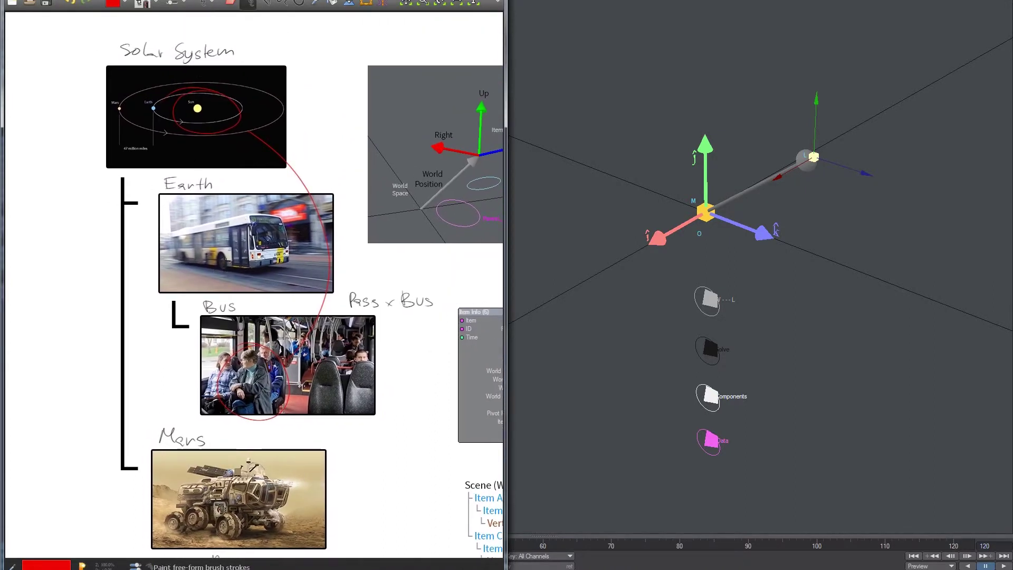
scroll(199, 362, "down", 7)
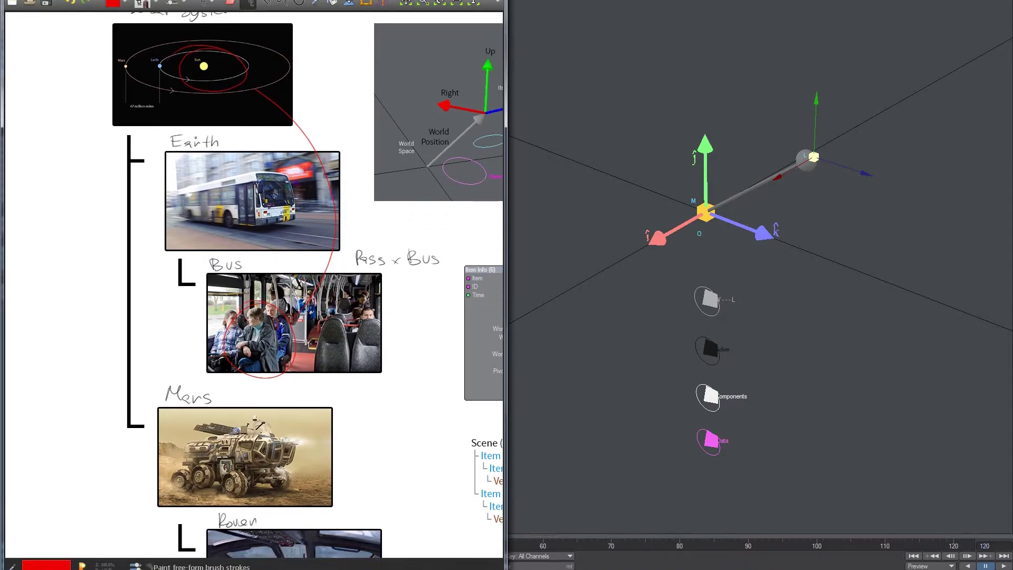
middle_click_drag(138, 198, 197, 364)
left_click_drag(146, 124, 132, 447)
mouse_move(148, 424)
middle_mouse_down()
mouse_move(109, 271)
mouse_move(115, 333)
middle_mouse_up()
key("ctrl+z")
middle_click_drag(146, 188, 139, 220)
mouse_move(168, 38)
left_mouse_down()
mouse_move(186, 510)
mouse_move(201, 504)
left_mouse_up()
Step: Handwrite "Pass x Rover⁻¹" in black beside the red arrow, with G, W and S stacked beneath "Pass"
middle_click_drag(165, 238, 224, 229)
key("x")
mouse_move(22, 223)
left_mouse_down()
mouse_move(55, 238)
mouse_move(54, 283)
mouse_move(42, 284)
left_mouse_up()
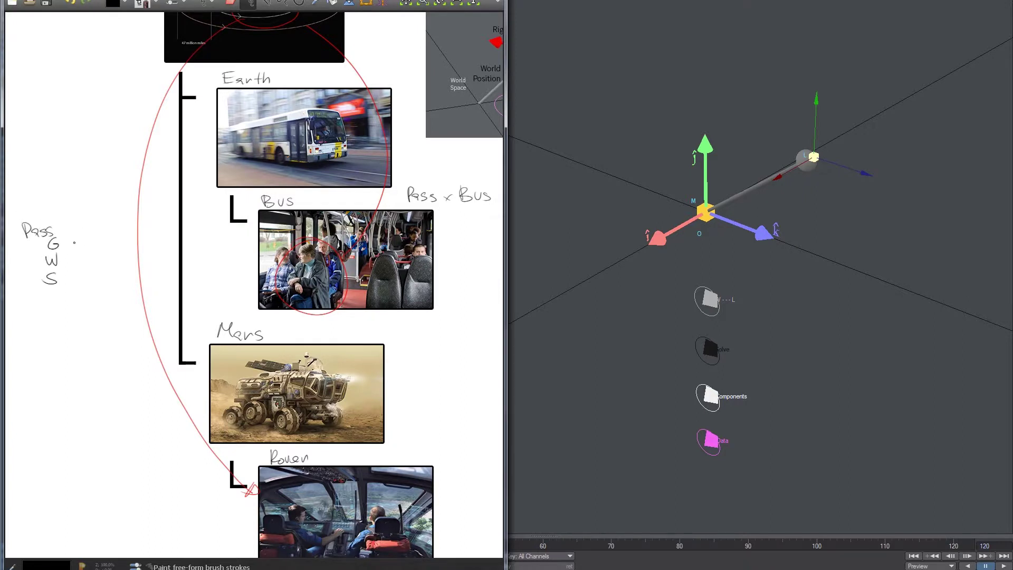
left_click_drag(61, 232, 70, 238)
left_click_drag(69, 231, 62, 239)
middle_click_drag(274, 452, 272, 402)
mouse_move(281, 394)
left_mouse_down()
mouse_move(283, 425)
mouse_move(291, 390)
left_mouse_up()
key("ctrl+z")
mouse_move(74, 171)
left_mouse_down()
mouse_move(72, 187)
mouse_move(121, 183)
left_mouse_up()
left_click(117, 185)
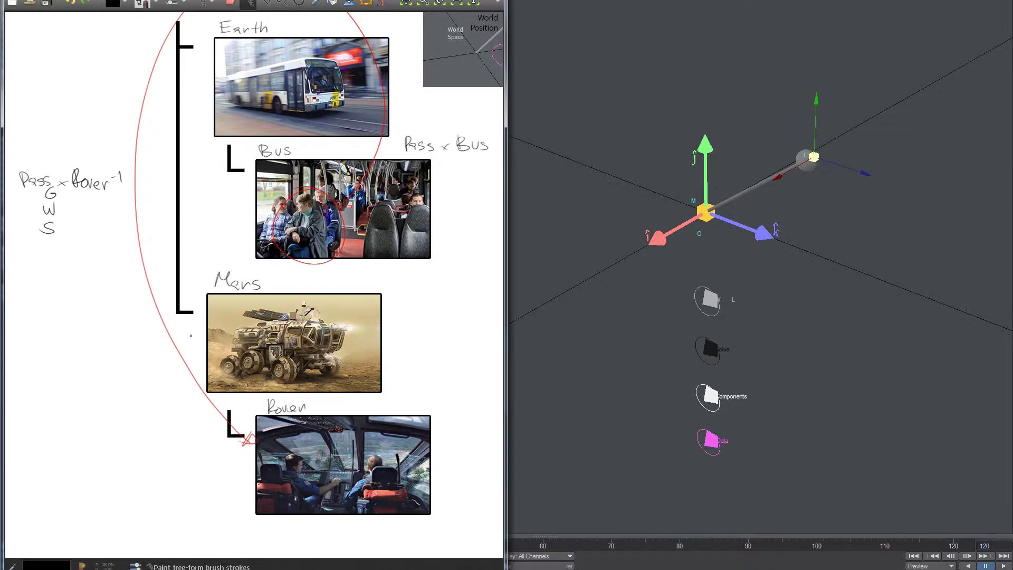
middle_click_drag(156, 244, 151, 313)
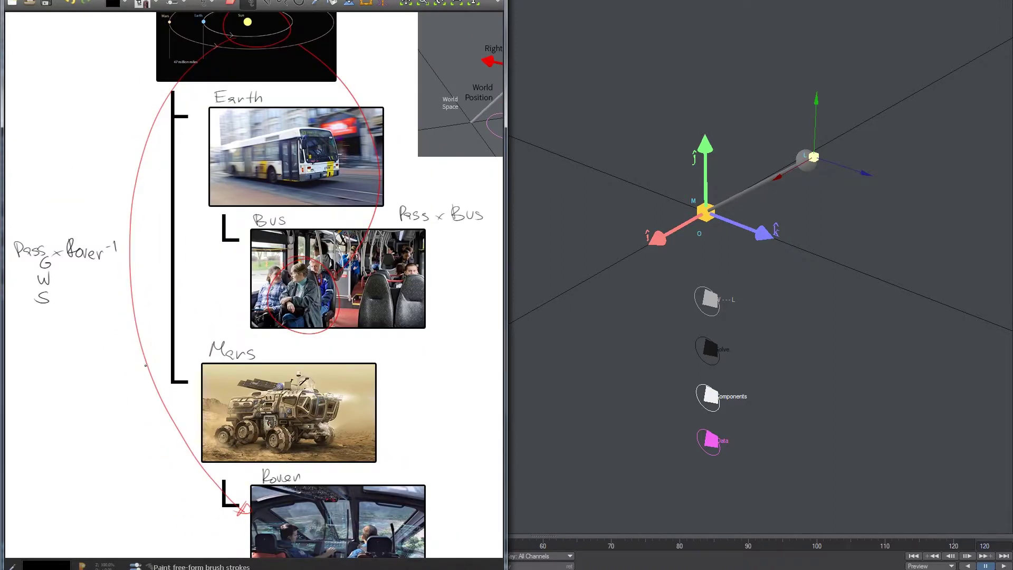
scroll(226, 274, "down", 5)
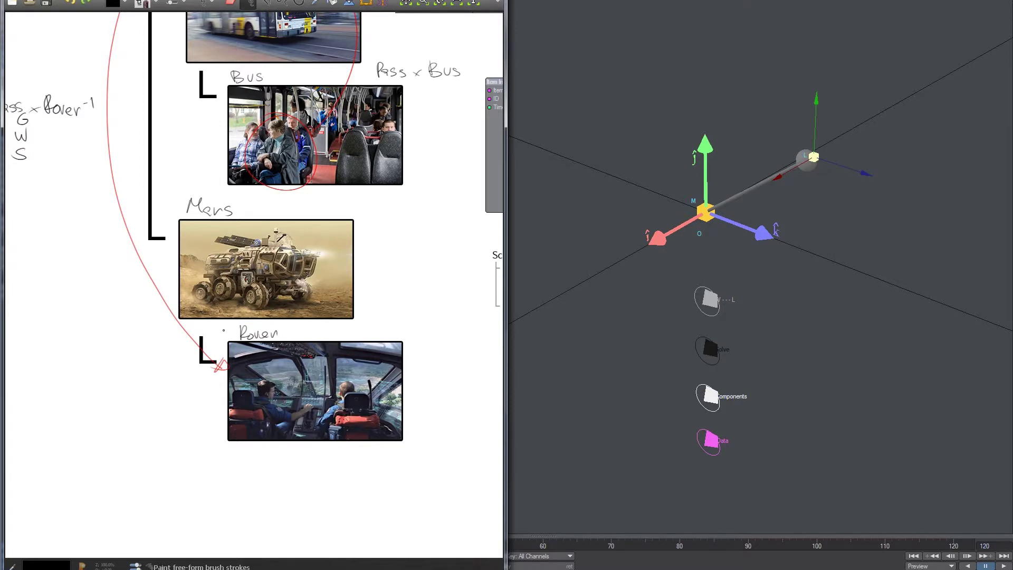
scroll(124, 231, "up", 1)
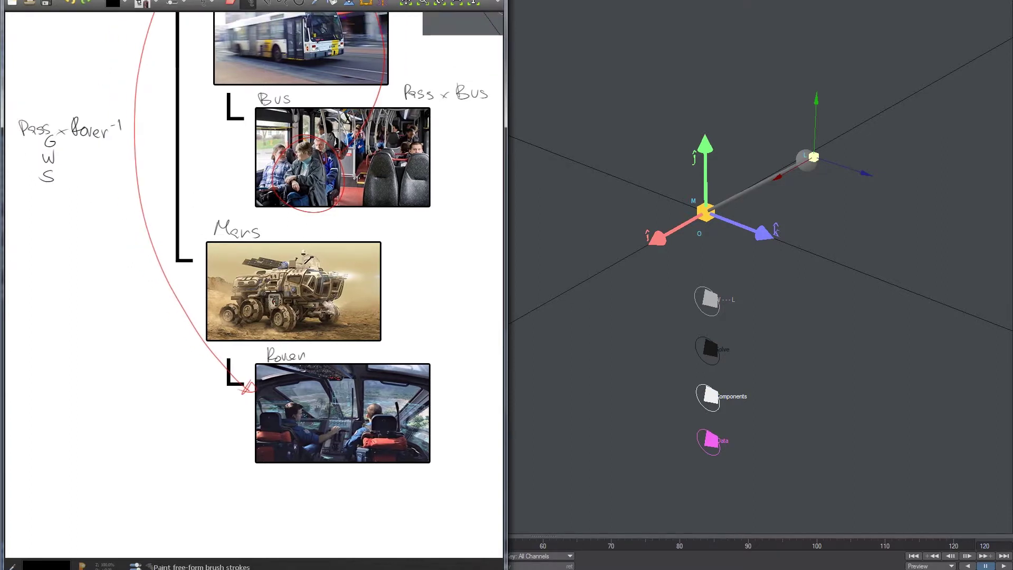
middle_click_drag(375, 254, 180, 331)
middle_click_drag(437, 225, 581, 139)
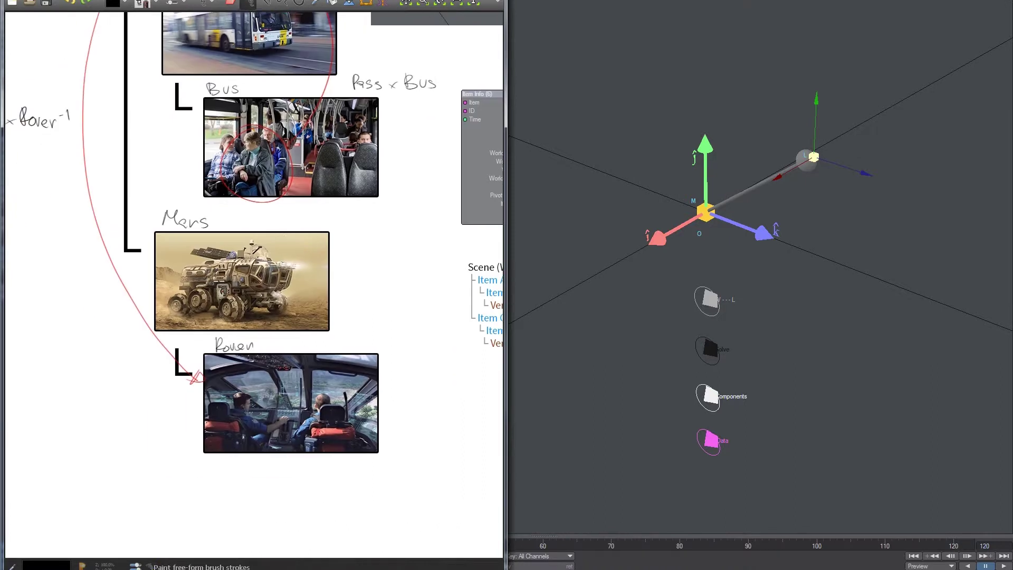
middle_click_drag(222, 220, 149, 410)
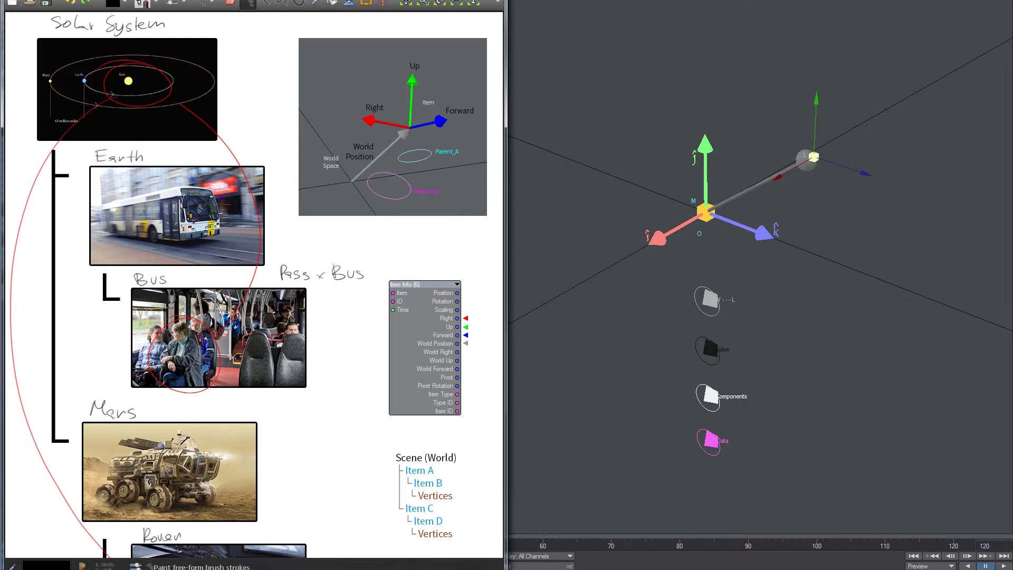
middle_click_drag(266, 344, 332, 332)
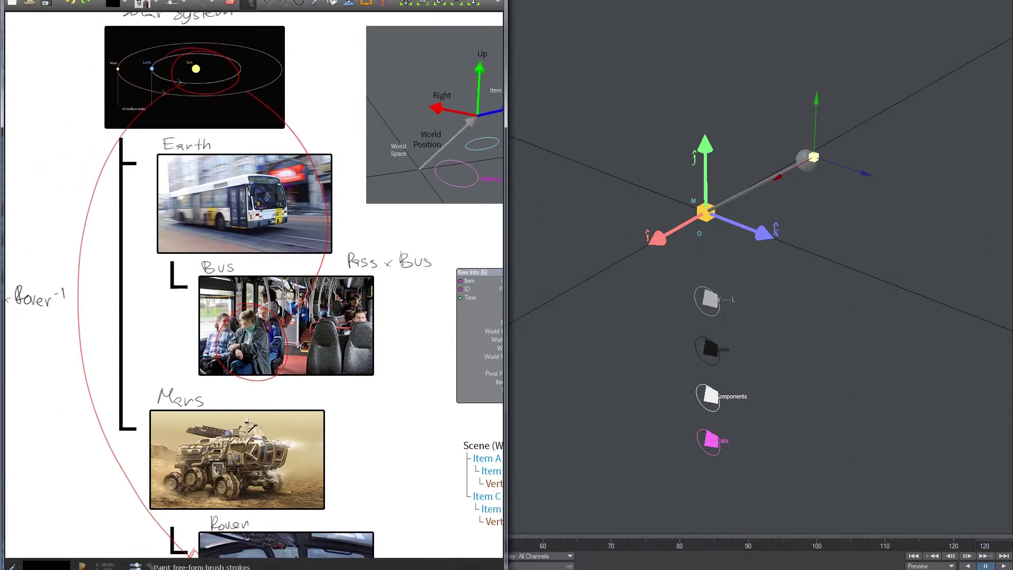
Step: Switch to LightWave Layout, then move item M away from the world origin and rotate it
key("alt+Tab")
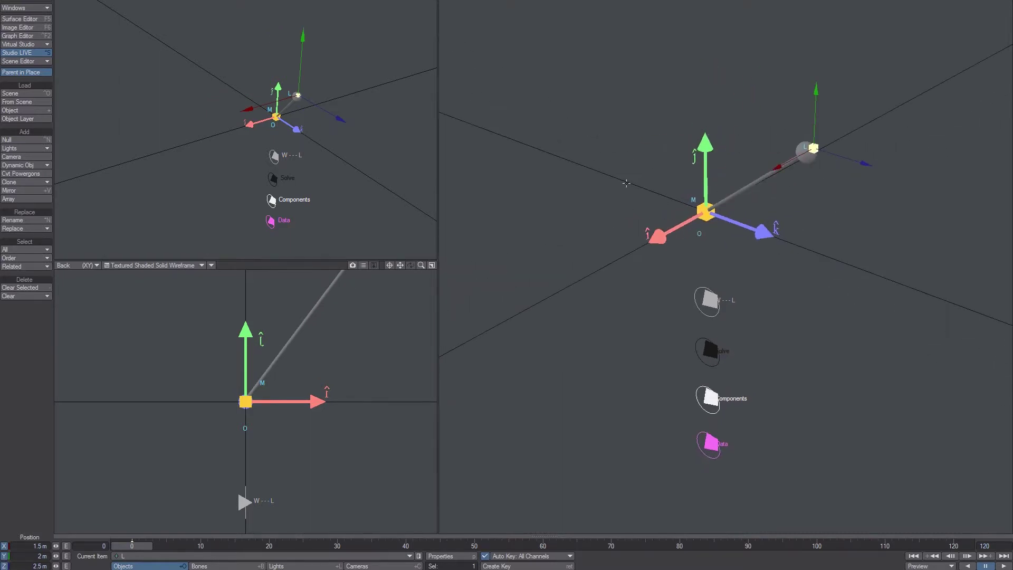
left_click(700, 207)
left_click_drag(834, 305, 812, 318)
key("y")
key("h")
left_click_drag(546, 49, 511, 44)
Step: Select item L and check its position values
left_click(492, 61)
key("t")
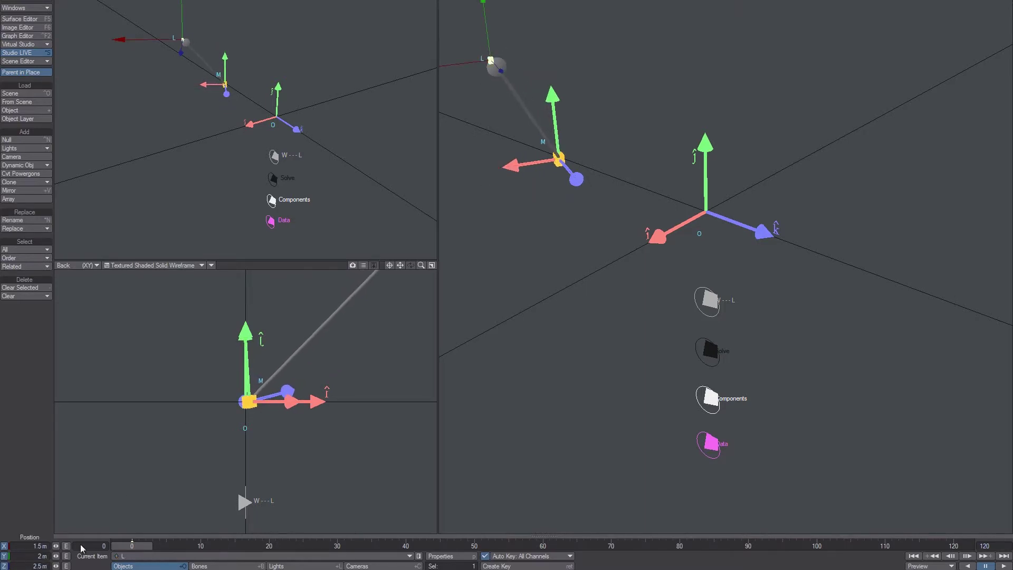
scroll(587, 165, "down", 4)
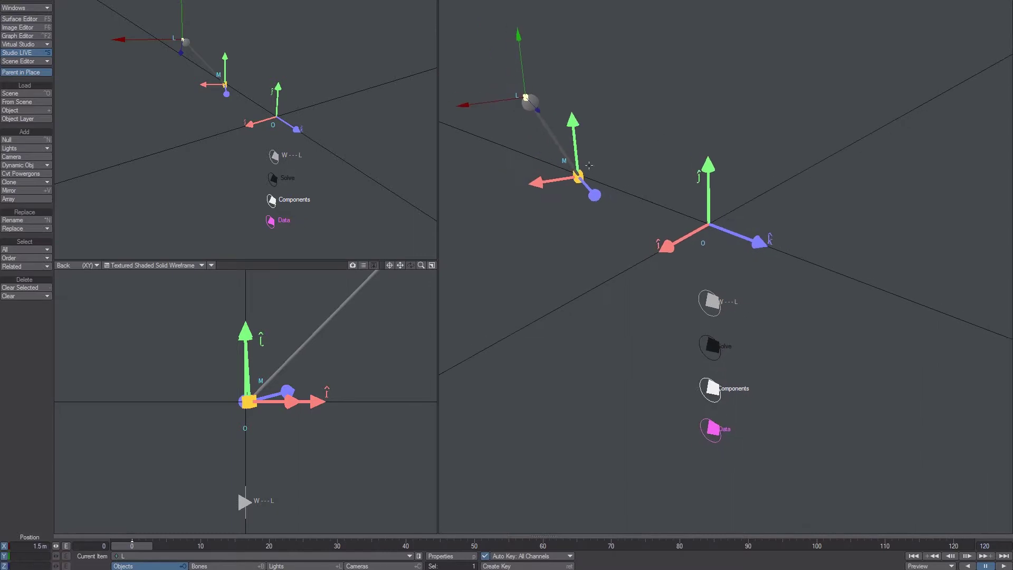
Step: Rotate item M to a new orientation and reselect item L to check its position values
left_click(579, 176)
key("y")
left_click_drag(578, 176, 652, 164)
left_click(753, 37)
key("t")
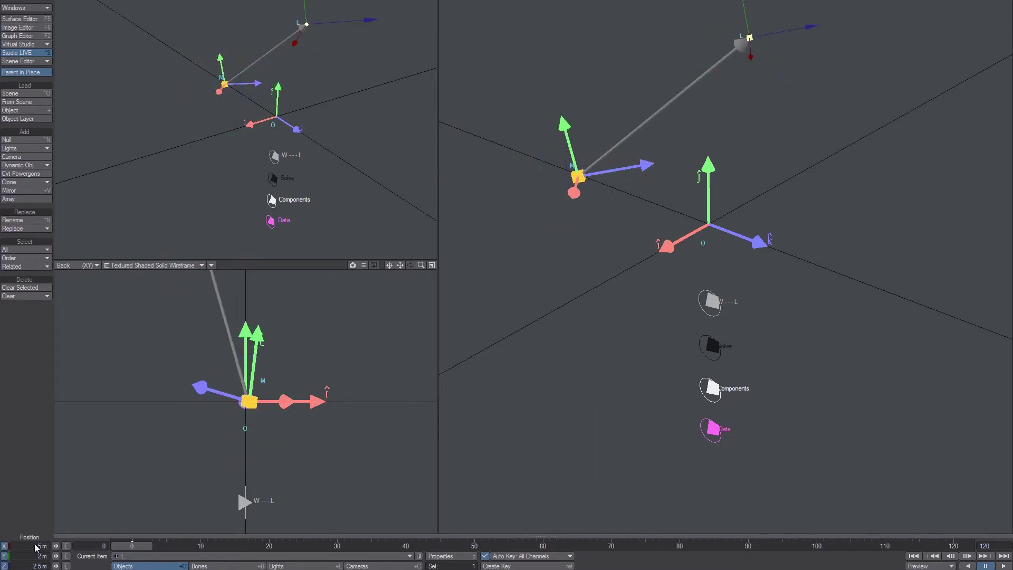
Step: Slide the magenta Data switch to X 1 m and reselect item L
left_click(713, 429)
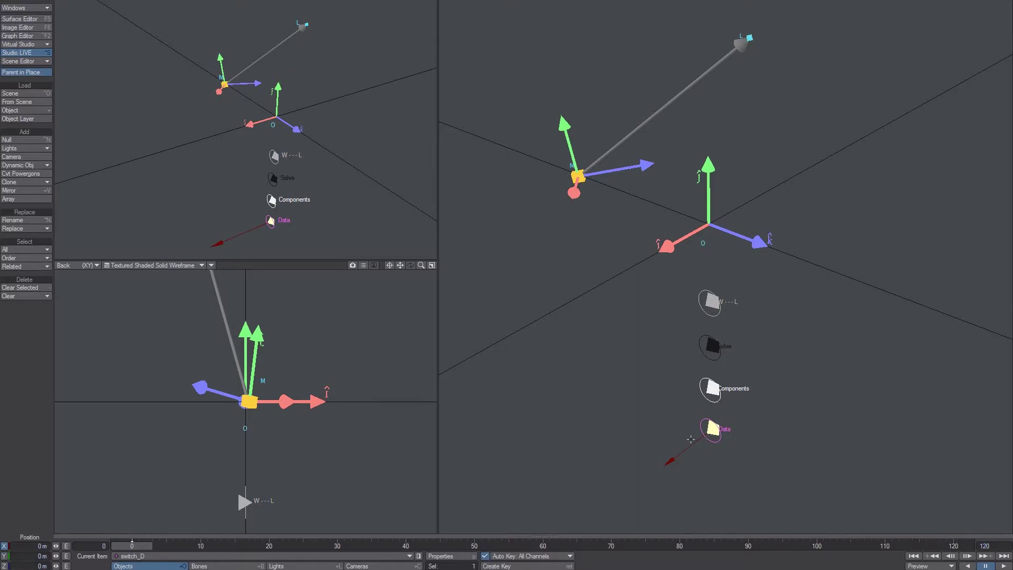
left_click_drag(712, 429, 607, 422, "alt")
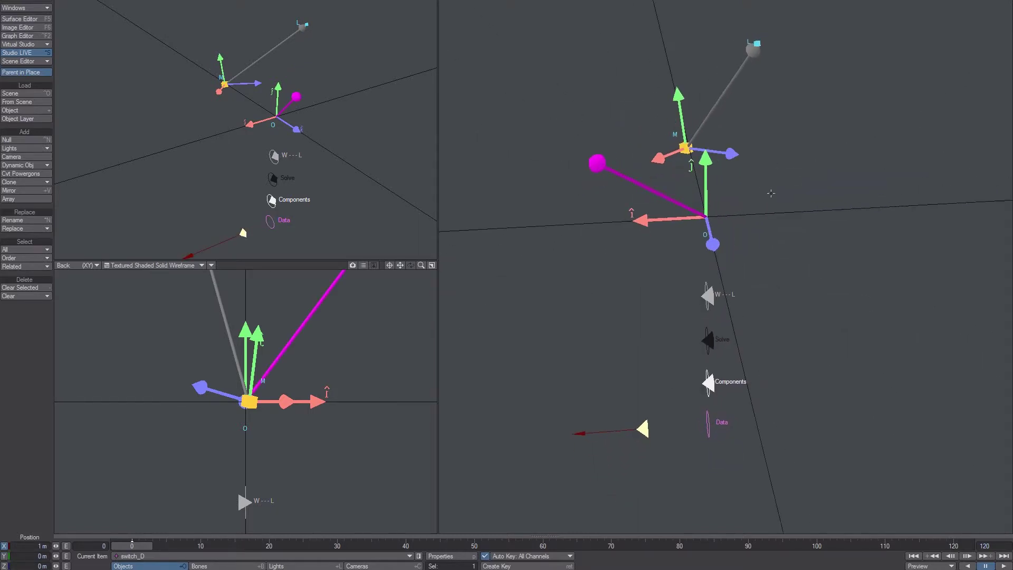
left_click(758, 43)
left_click_drag(712, 376, 742, 371, "alt")
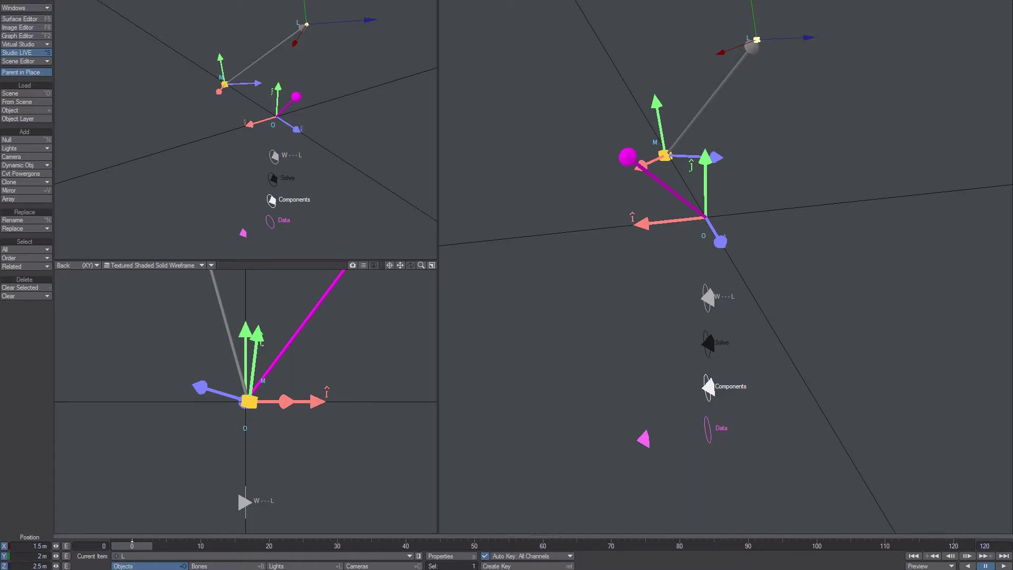
Step: Select item M, rotate it to a new orientation and change its size and position
left_click_drag(707, 296, 738, 293, "alt")
left_click(622, 167)
key("y")
left_click_drag(633, 177, 775, 212)
left_click_drag(648, 186, 681, 143)
key("h")
left_click_drag(725, 219, 694, 228)
key("t")
key("h")
key("t")
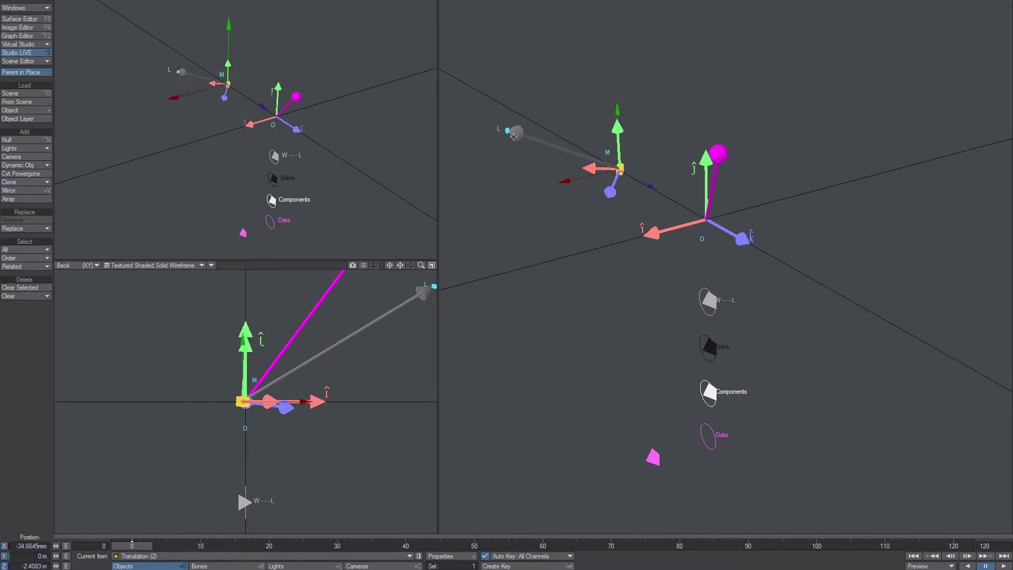
Step: Cycle through item M's position, rotation and scale values
key("space")
key("space")
key("space")
key("space")
key("space")
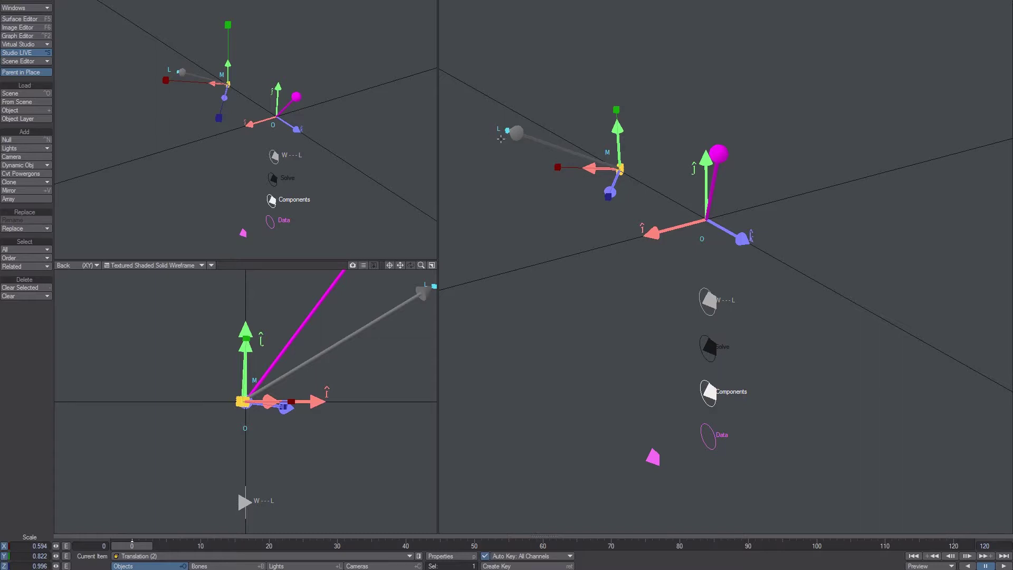
Step: Slide the black Solve switch to X 1 m
left_click(710, 348)
key("space")
left_click_drag(693, 360, 633, 377)
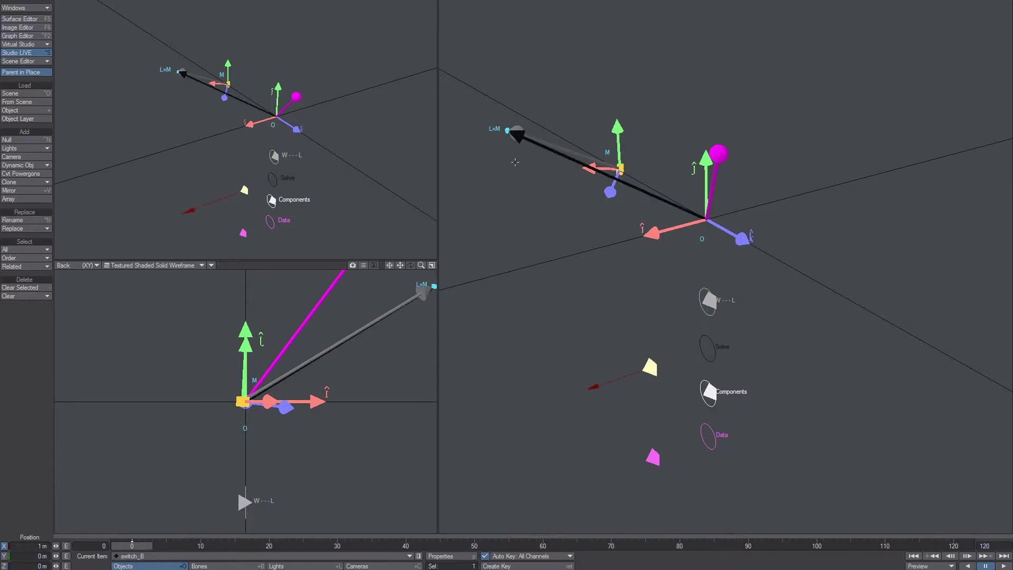
Step: Slide the white Components switch to X 1 m and examine the component vectors of L and L×M
left_click_drag(533, 171, 655, 207, "alt")
left_click_drag(476, 132, 712, 225, "alt")
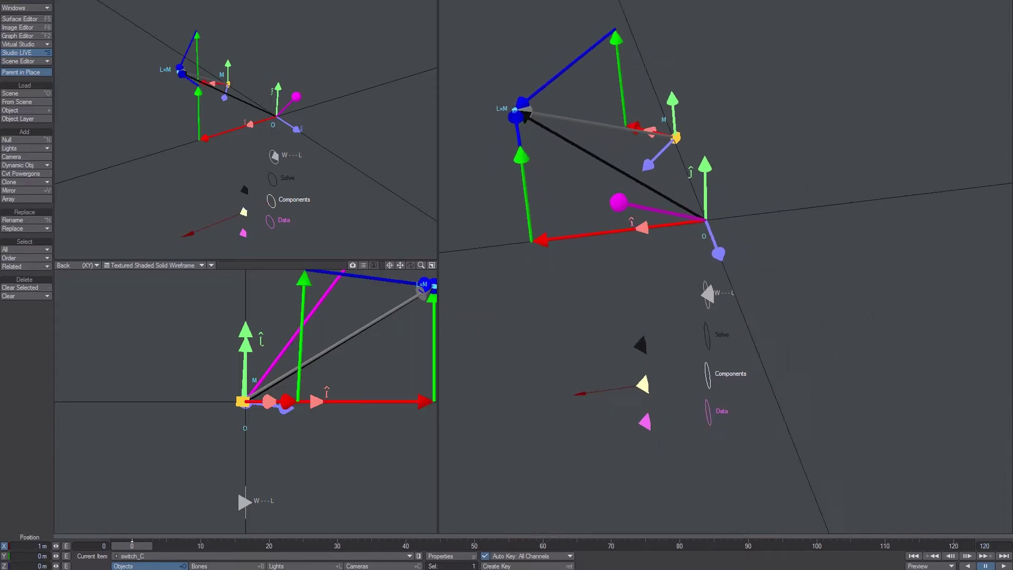
left_click_drag(518, 111, 504, 125, "alt")
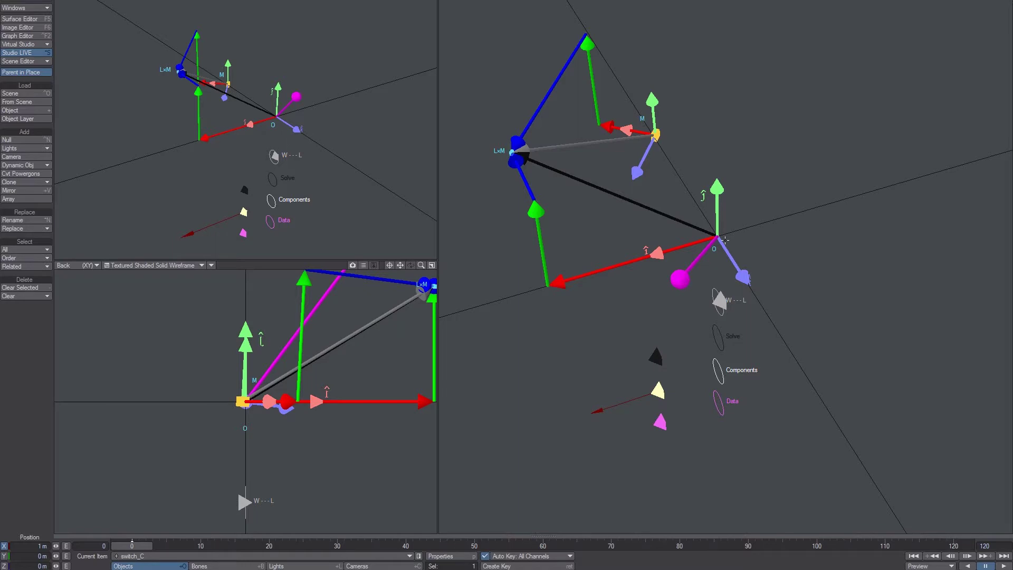
left_click_drag(703, 265, 655, 258, "alt")
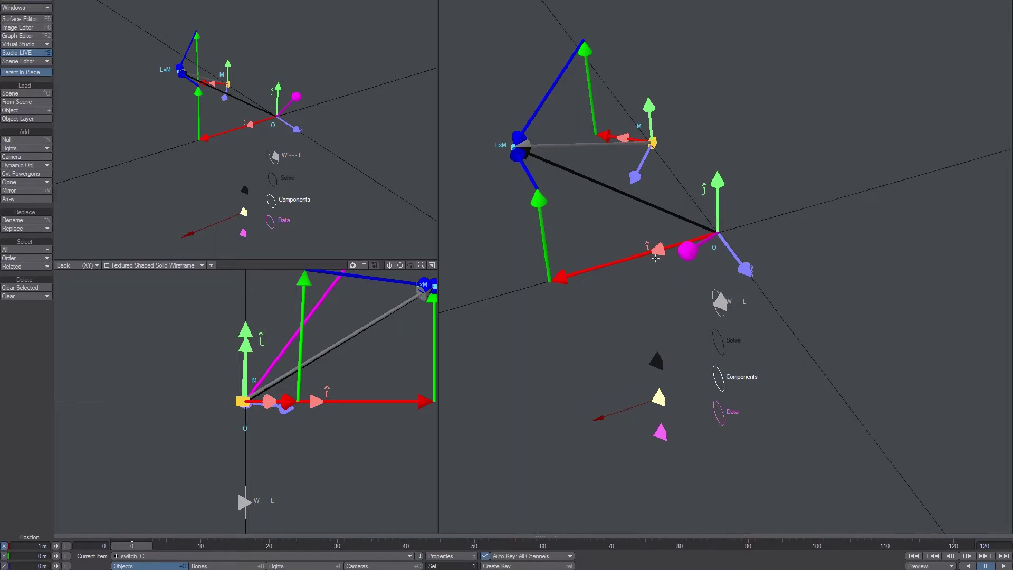
left_click_drag(758, 267, 751, 270, "alt")
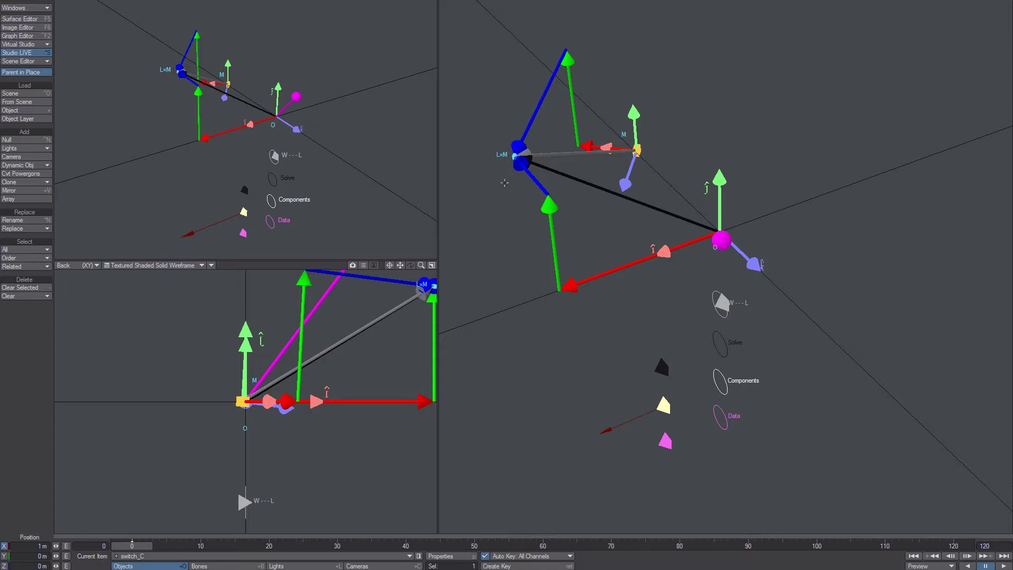
Step: Try skewing item M by moving its Up axis handle along X, and undo the change
left_click(632, 105)
left_click_drag(598, 94, 600, 150)
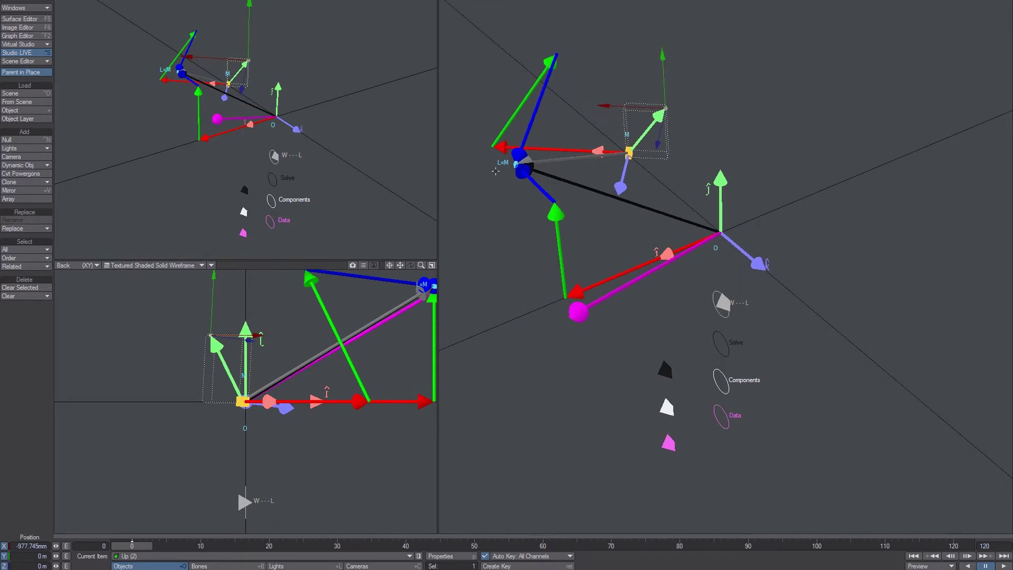
mouse_move(645, 111)
left_mouse_down()
mouse_move(621, 108)
mouse_move(652, 110)
left_mouse_up()
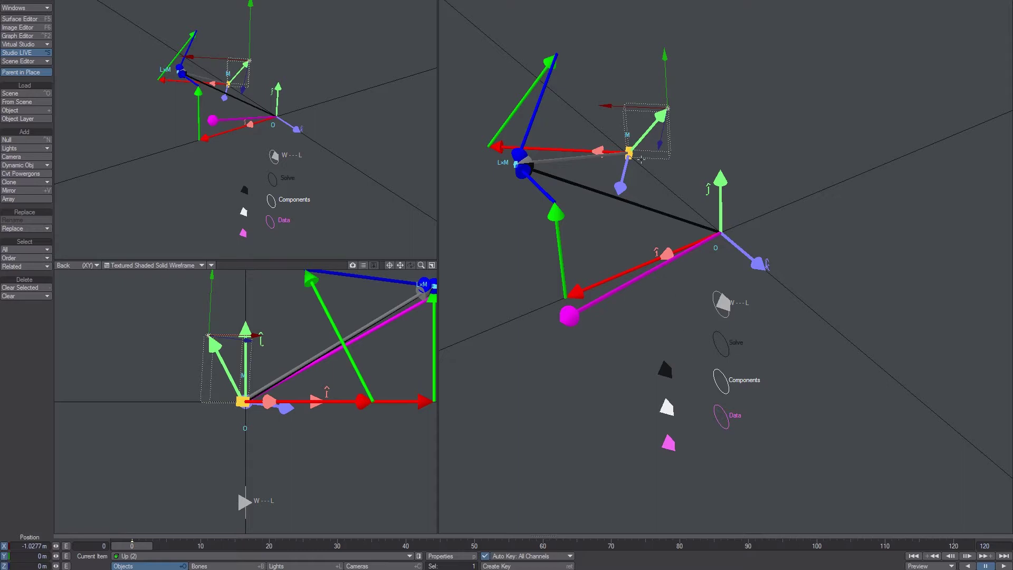
key("ctrl+z")
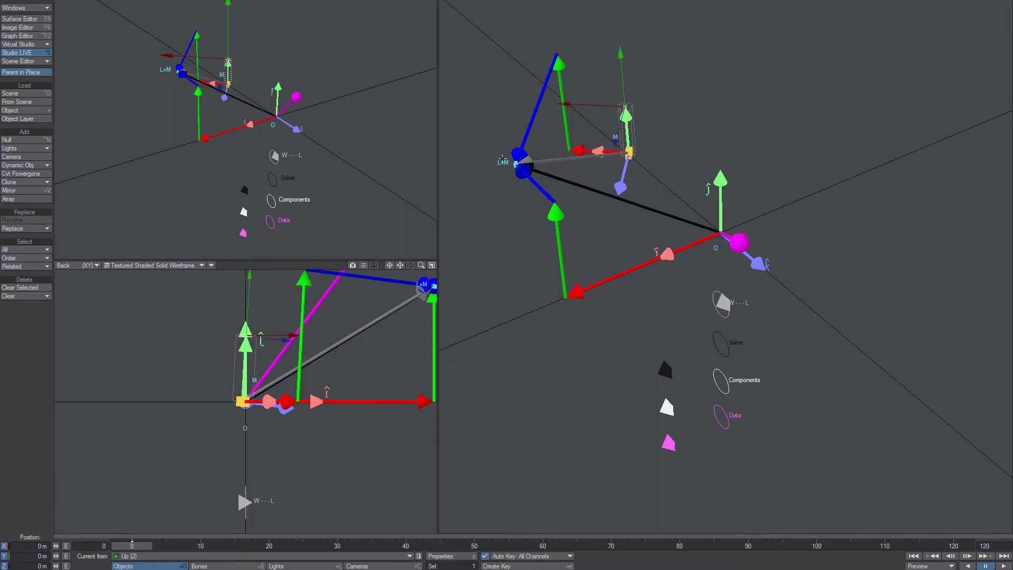
Step: Check item L's position values, then reset item M to the origin and the Solve, Components and Data switches to X 0 m
left_click(514, 163)
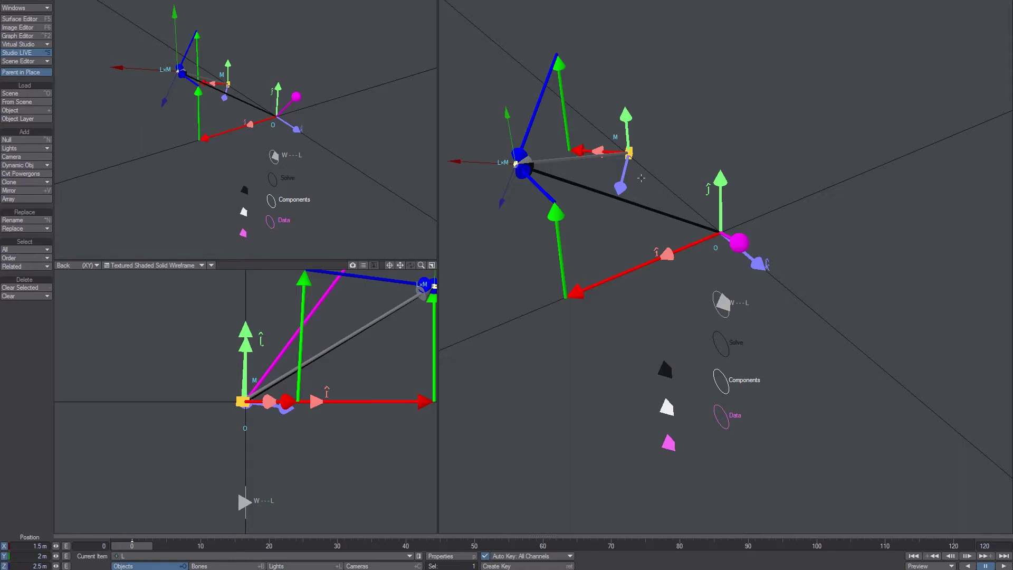
left_click(621, 186)
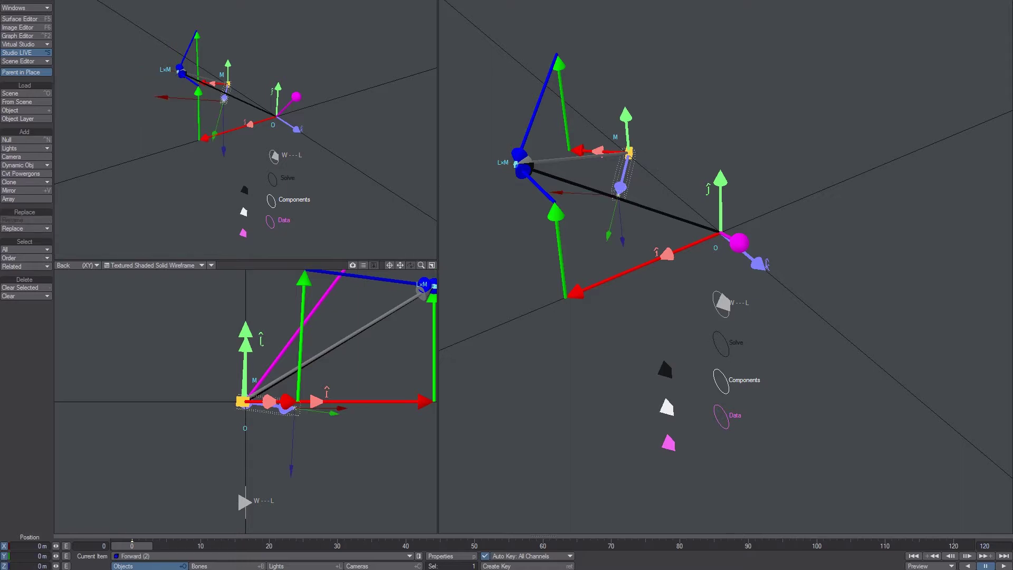
left_click_drag(645, 343, 690, 466)
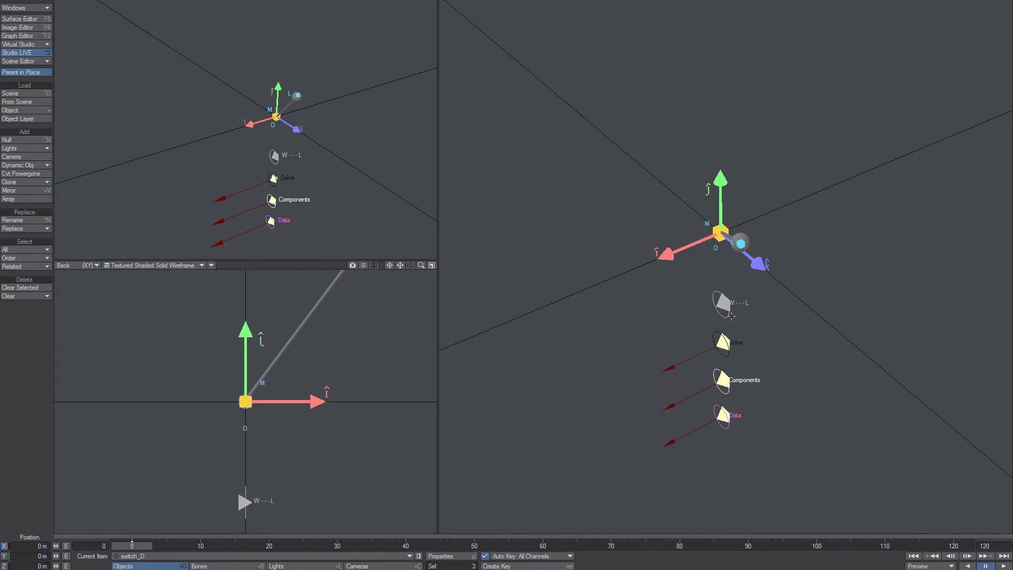
Step: Slide the grey W---L switch out along X and select item W to check its position values
left_click(716, 301)
left_click_drag(717, 302, 722, 297, "alt")
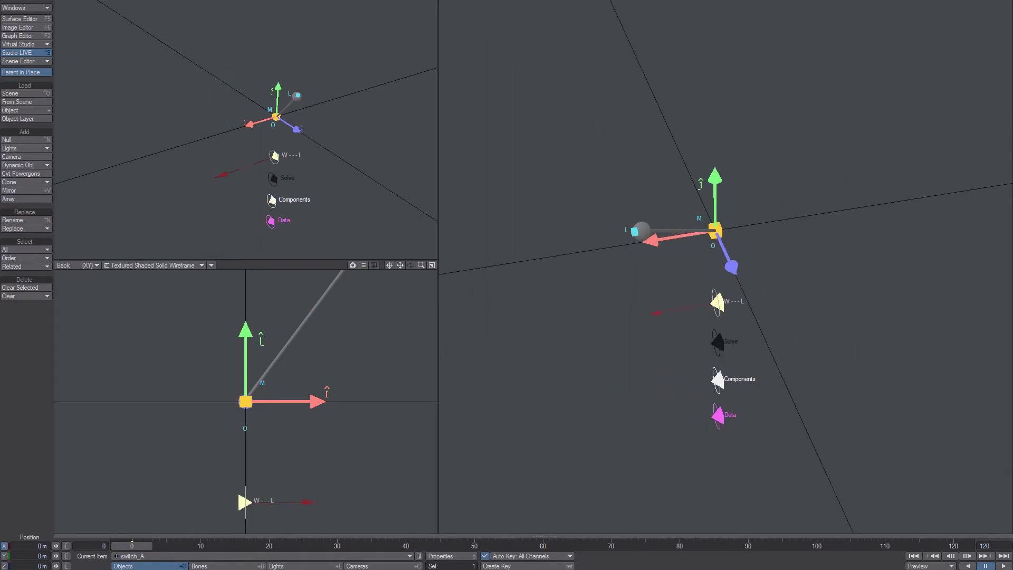
left_click_drag(663, 310, 592, 323)
mouse_move(848, 247)
left_mouse_down("alt")
mouse_move(876, 246)
mouse_move(844, 233)
left_mouse_up("alt")
left_click(889, 155)
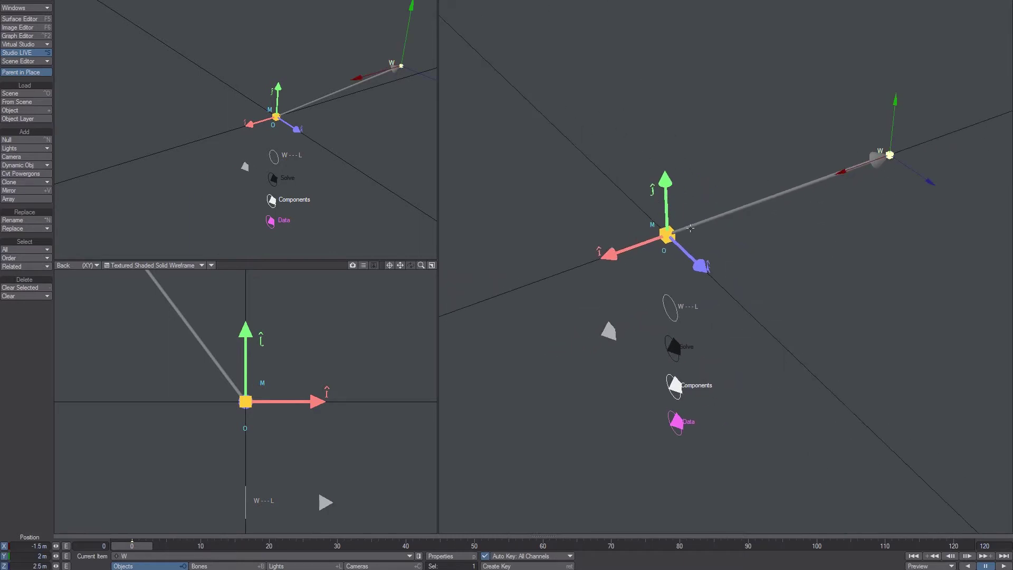
Step: Move item M away from the world origin and rotate it to heading -15.00° and pitch -15.90°
left_click(659, 224)
left_click_drag(659, 223, 583, 151)
key("y")
left_click_drag(789, 303, 828, 156)
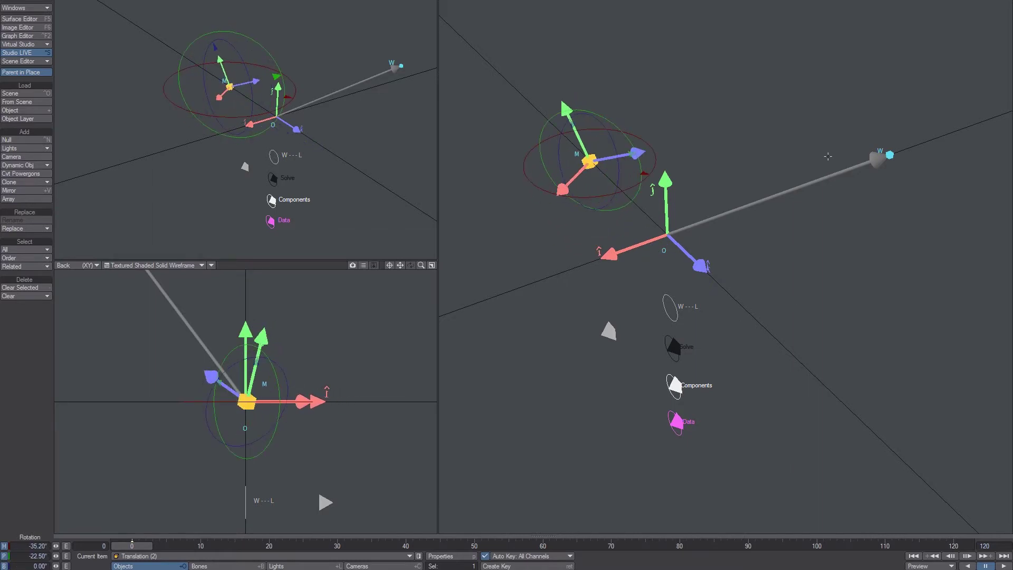
left_click_drag(704, 247, 672, 256, "alt")
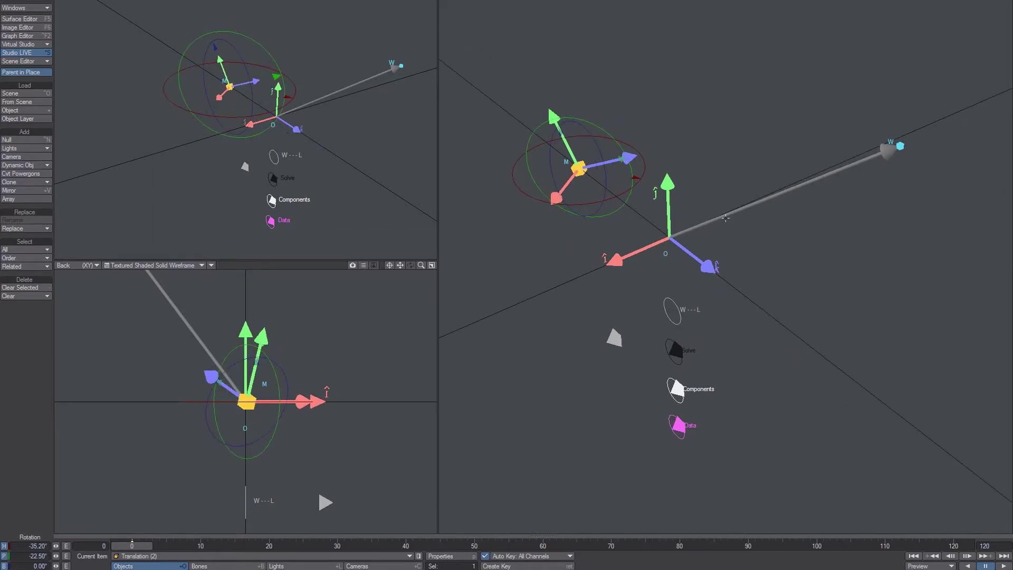
left_click_drag(668, 218, 629, 149)
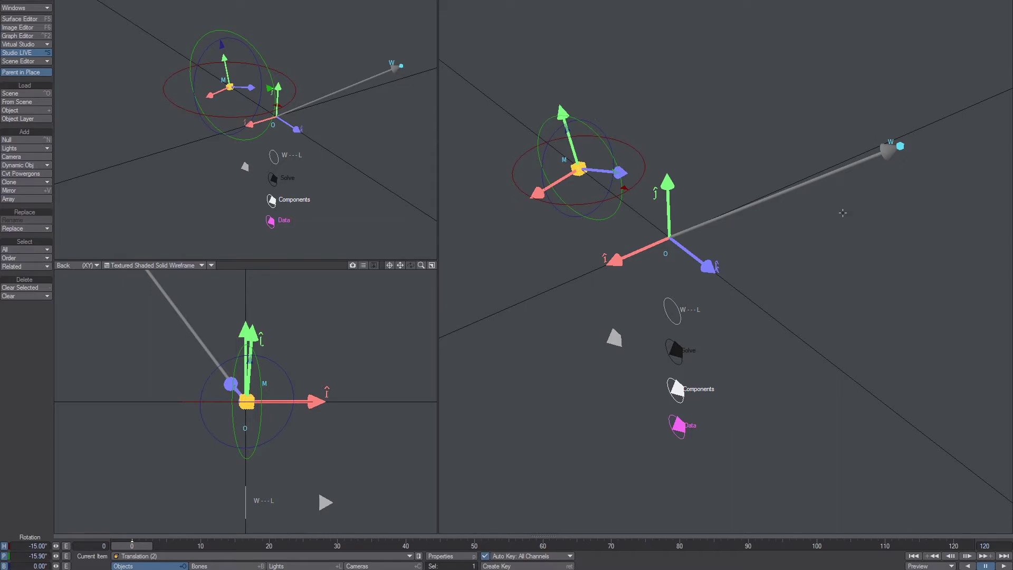
Step: Slide the black Solve switch to X 1 m and examine the vector from M to W
left_click(676, 348)
key("t")
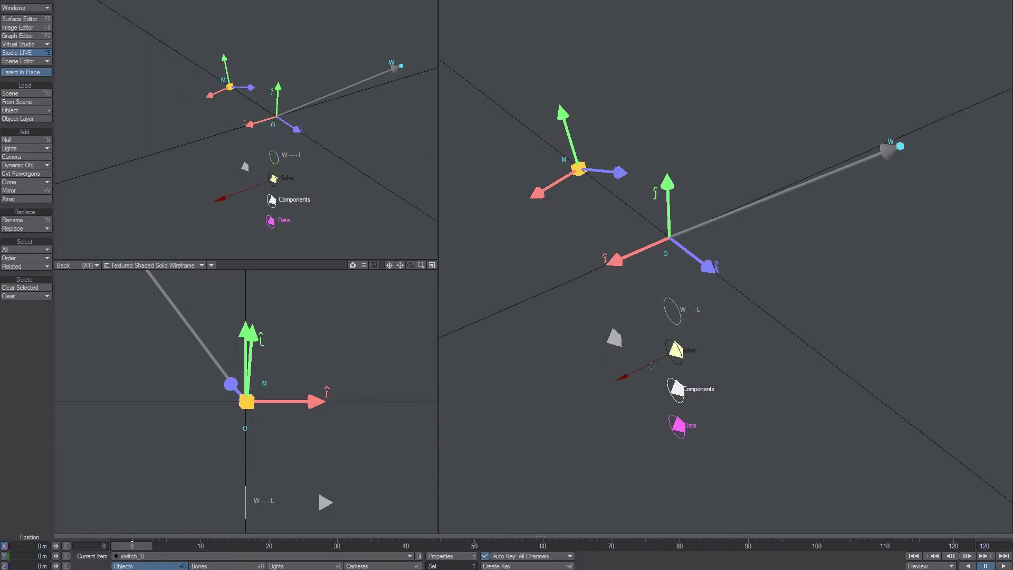
left_click_drag(651, 365, 647, 362)
left_click_drag(641, 182, 896, 172, "alt")
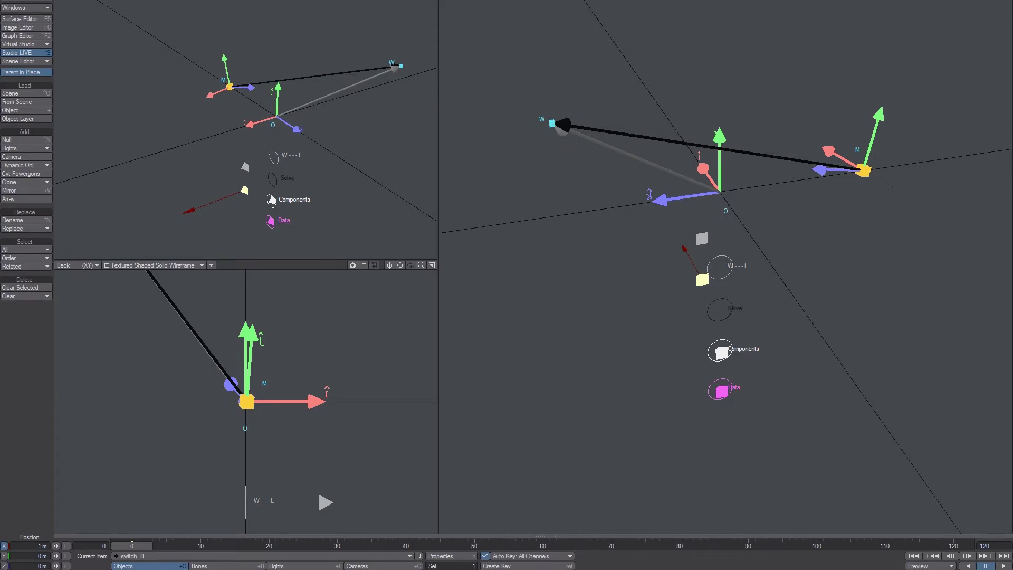
left_click_drag(854, 144, 887, 144, "alt")
Step: Slide the magenta Data switch to X 1 m and examine the M inv and W×M inv vectors
left_click(705, 394)
left_click_drag(664, 365, 740, 294)
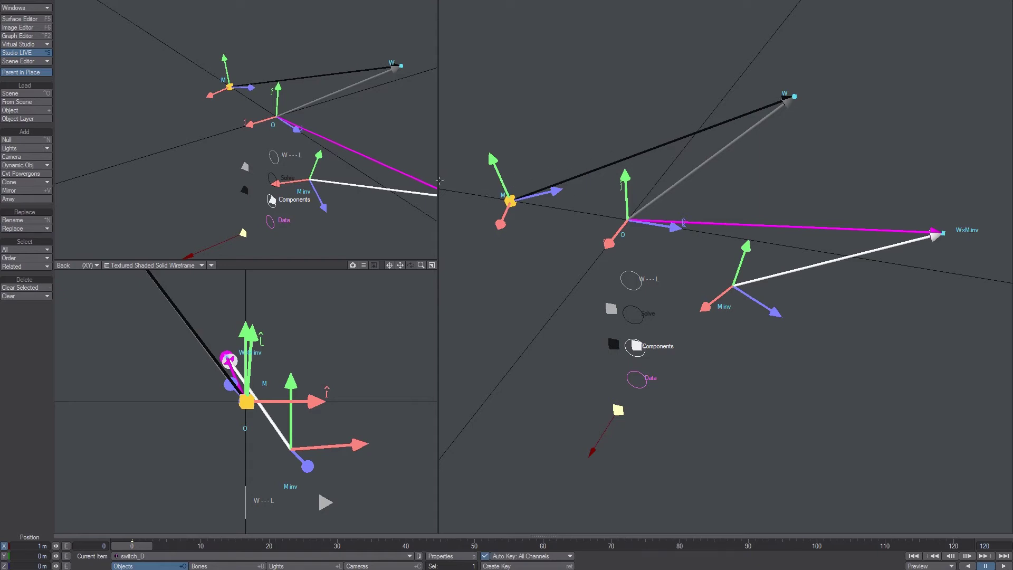
left_click_drag(467, 210, 487, 210, "alt")
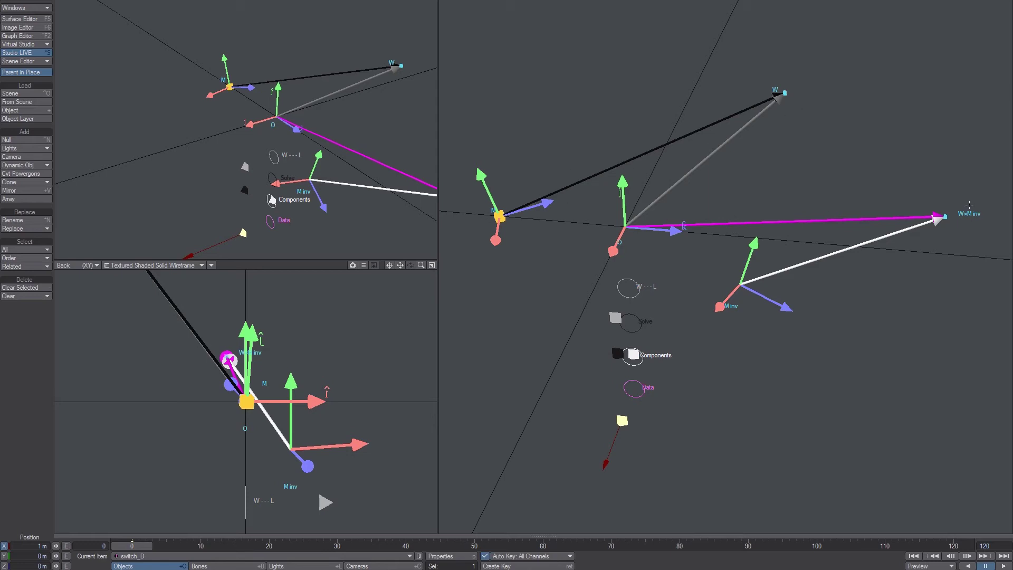
Step: Select item M and rotate it to a different orientation to drive the M inv vectors
left_click(503, 217)
left_click(500, 216)
key("y")
mouse_move(554, 201)
left_mouse_down()
mouse_move(534, 178)
mouse_move(547, 232)
mouse_move(532, 208)
mouse_move(561, 195)
mouse_move(542, 203)
left_mouse_up()
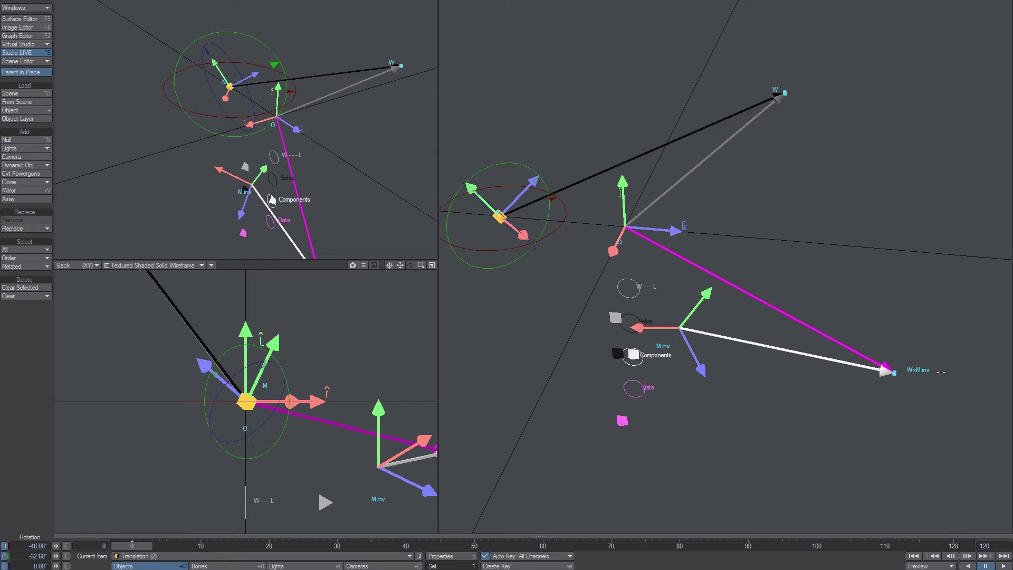
left_click_drag(625, 257, 650, 343)
left_click_drag(560, 215, 561, 202)
Step: Slide the white Components switch to X 1 m for the W setup
left_click(633, 355)
key("t")
left_click_drag(632, 370, 619, 402)
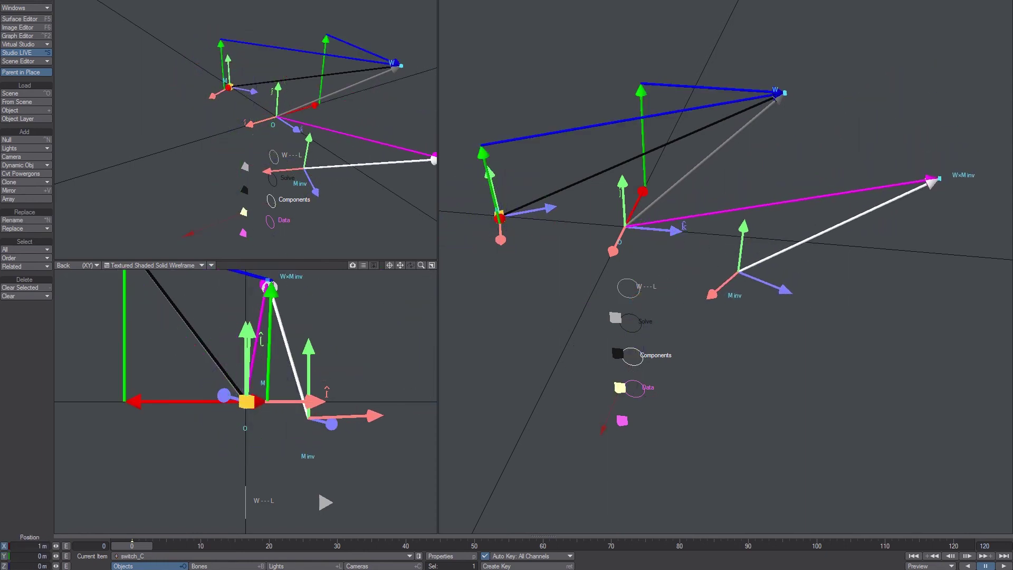
left_click_drag(577, 230, 710, 185, "alt")
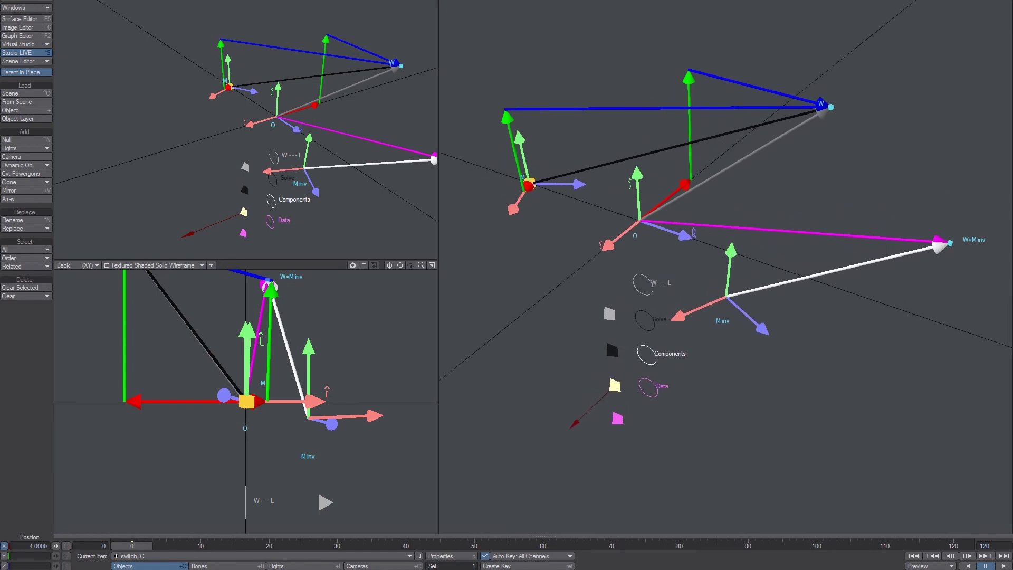
Step: Move item W to about X -1.09 m and Z 2.45 m, keeping Y at 2 m
left_click(832, 107)
mouse_move(588, 220)
left_mouse_down()
mouse_move(625, 239)
mouse_move(600, 221)
left_mouse_up()
left_click_drag(653, 267, 624, 276)
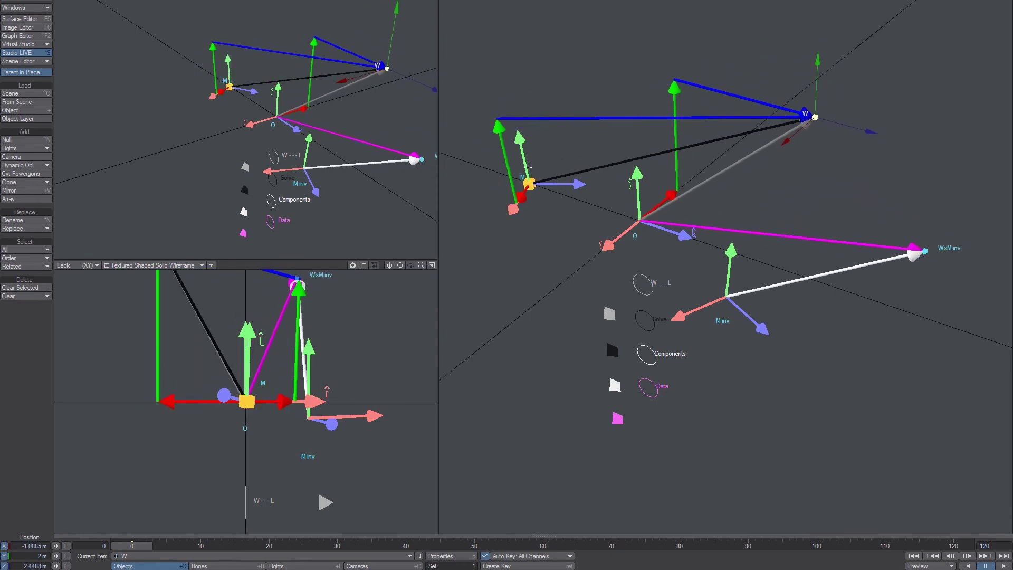
Step: Skew item M's axes by moving its Forward axis handle
left_click(520, 138)
left_click_drag(579, 130, 589, 182)
left_click(581, 184)
left_click_drag(566, 217, 585, 213)
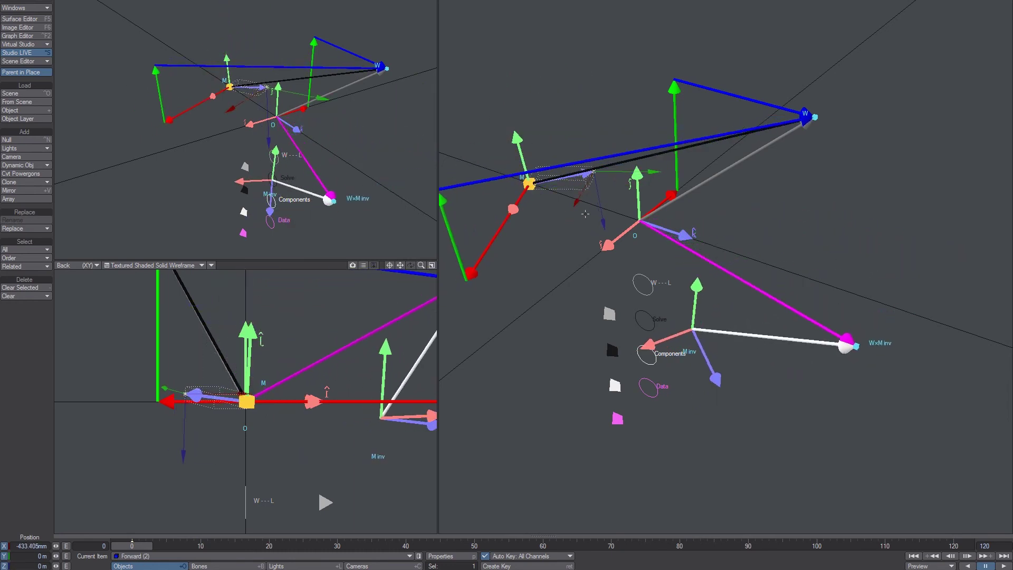
scroll(585, 213, "down", 1)
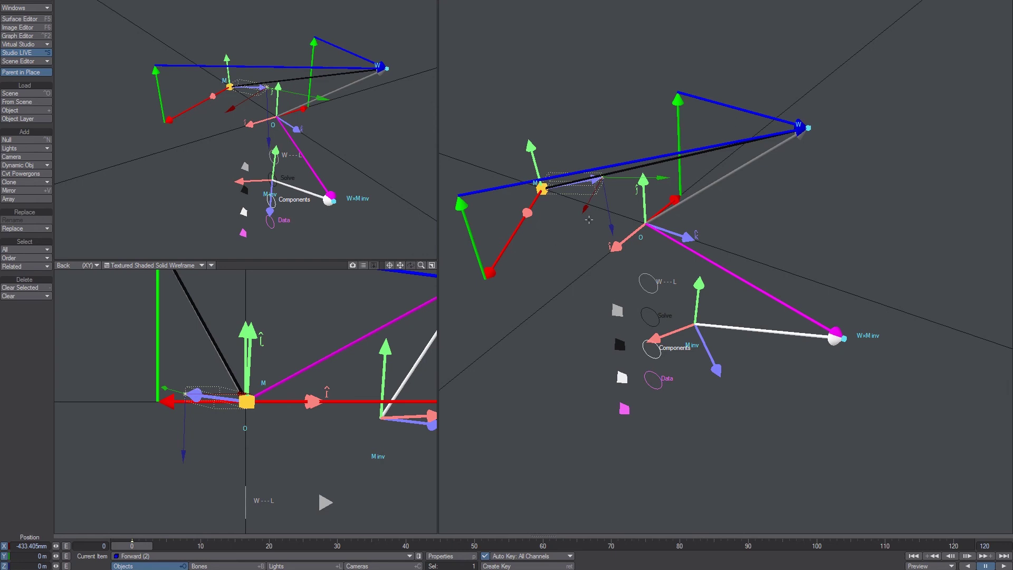
mouse_move(663, 178)
left_mouse_down()
mouse_move(644, 178)
mouse_move(668, 177)
left_mouse_up()
left_click_drag(622, 228, 661, 237, "alt")
Step: Switch to the annotated diagram and review the solar system, bus and rover hierarchy, the Item Info node and the scene tree
key("alt+Tab")
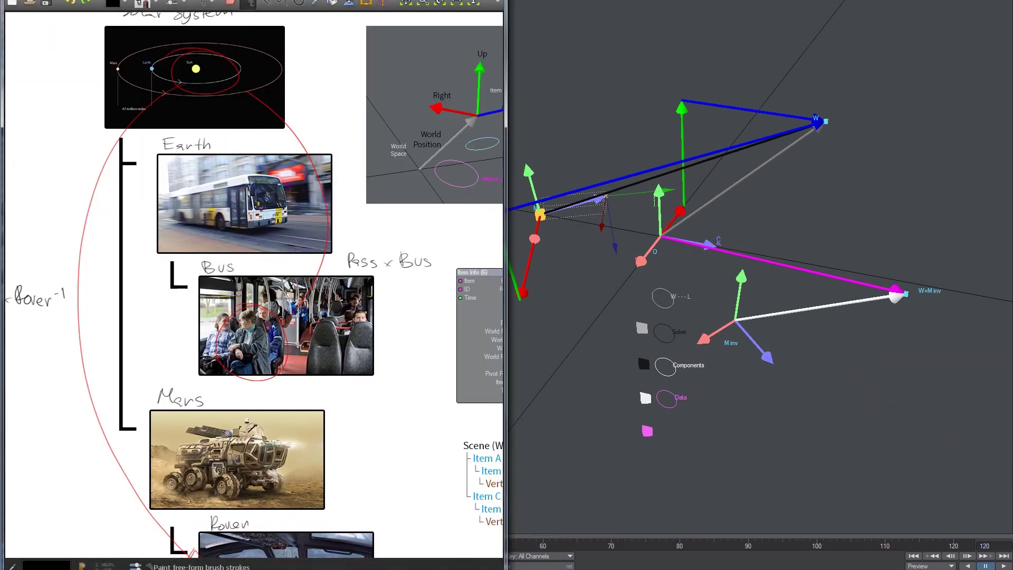
middle_click_drag(204, 377, 131, 256)
middle_click_drag(212, 280, 283, 351)
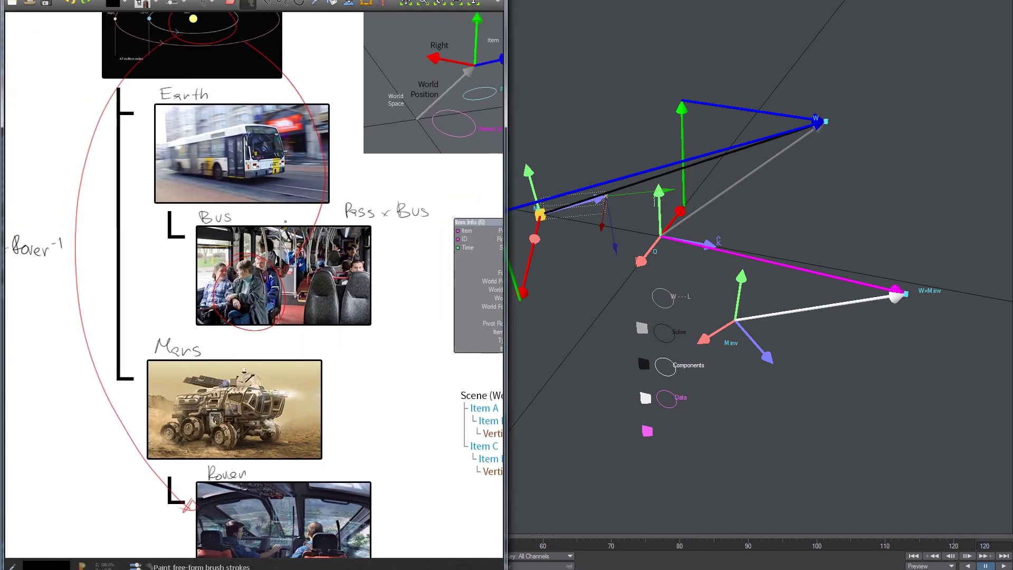
middle_click_drag(253, 221, 260, 362)
mouse_move(220, 71)
left_mouse_down()
mouse_move(75, 171)
mouse_move(75, 93)
left_mouse_up()
key("ctrl+z")
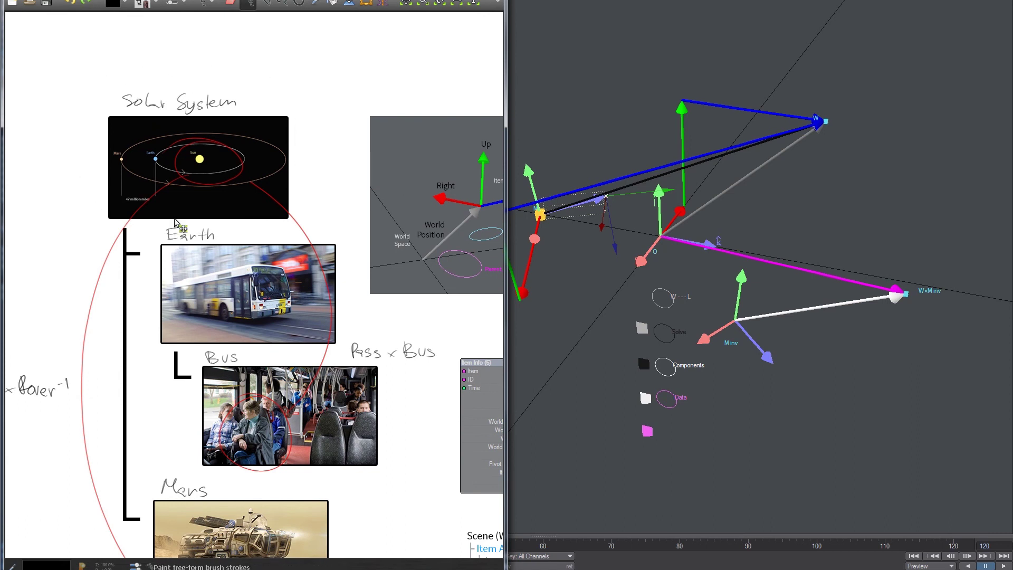
scroll(294, 216, "down", 8)
mouse_move(111, 186)
middle_mouse_down()
mouse_move(134, 188)
mouse_move(163, 211)
middle_mouse_up()
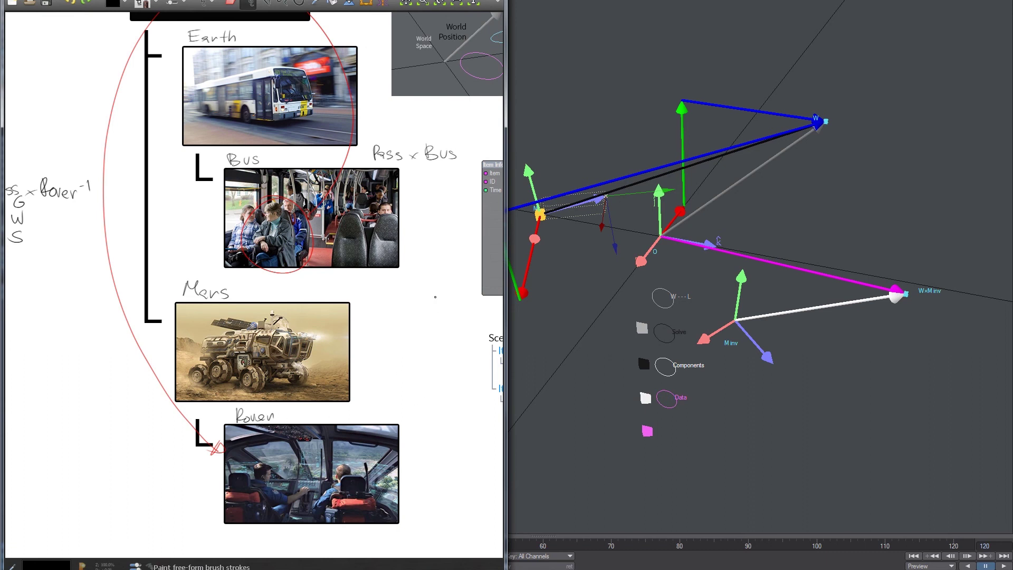
mouse_move(382, 325)
middle_mouse_down()
mouse_move(302, 319)
mouse_move(327, 418)
middle_mouse_up()
left_click_drag(327, 418, 304, 423)
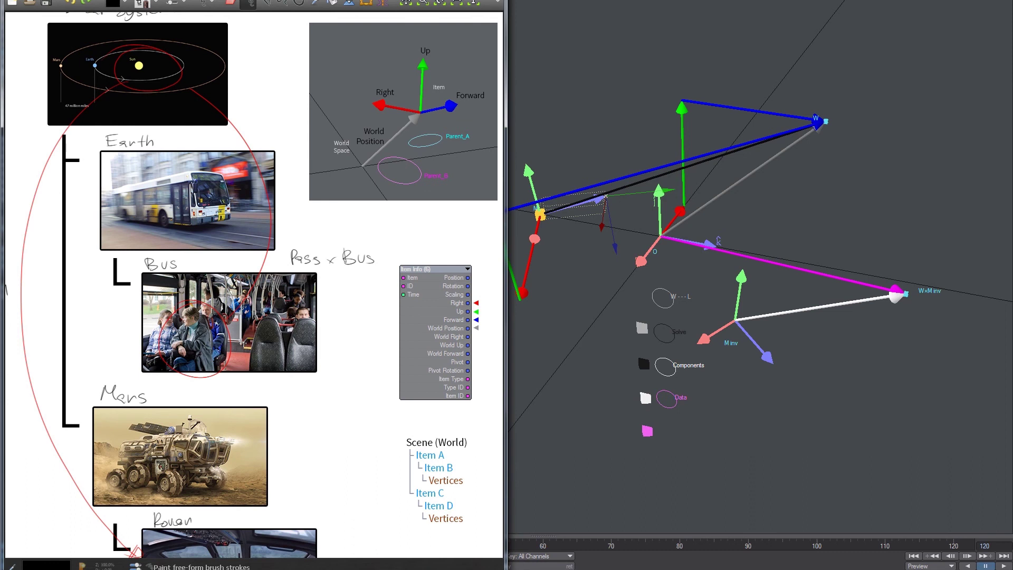